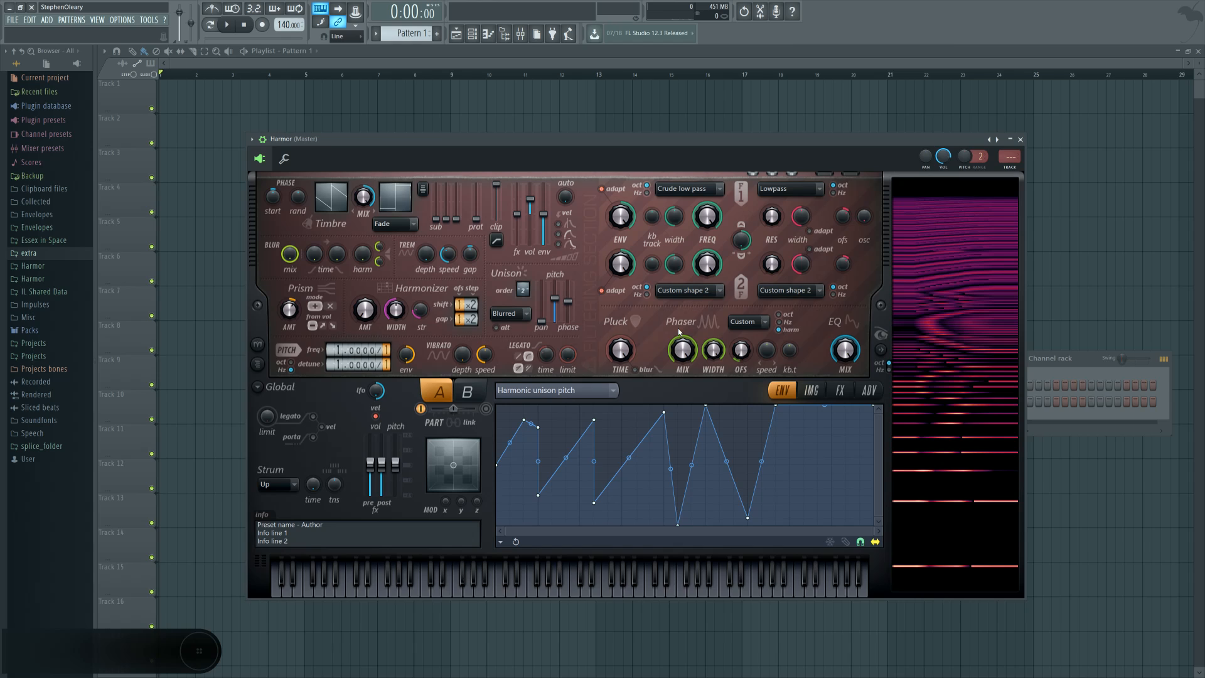
Step: Examine the existing patch's Custom phaser shape and try the phaser offset in both directions
click(753, 323)
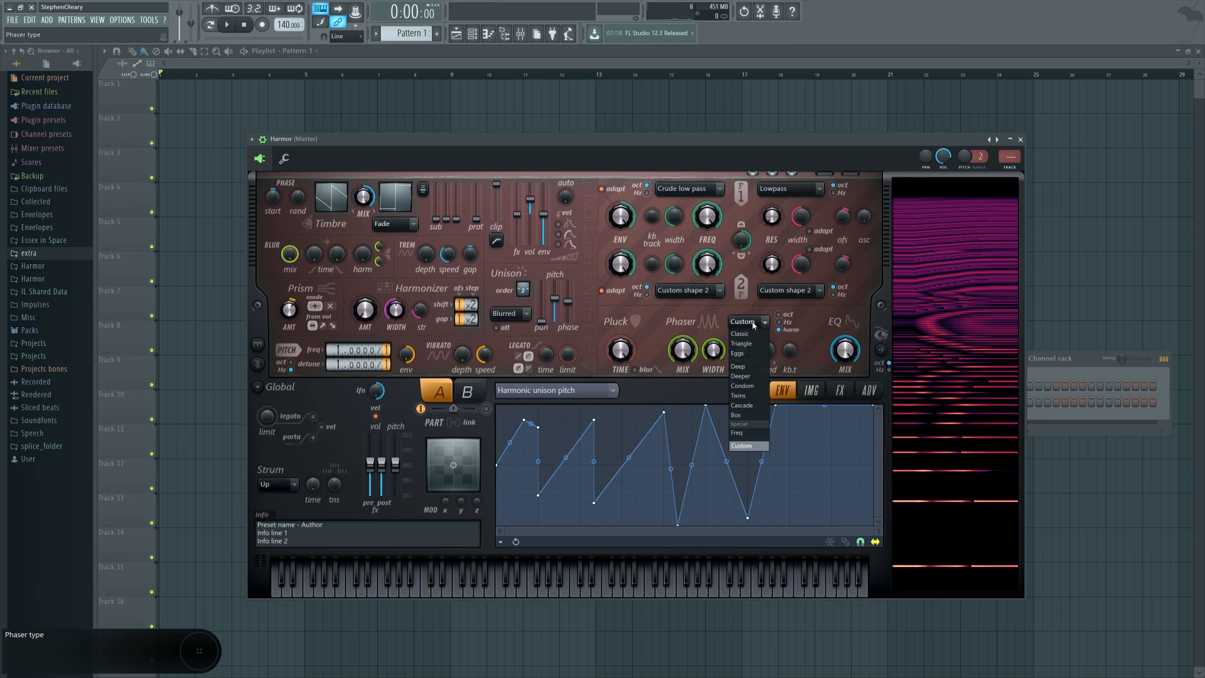
click(743, 446)
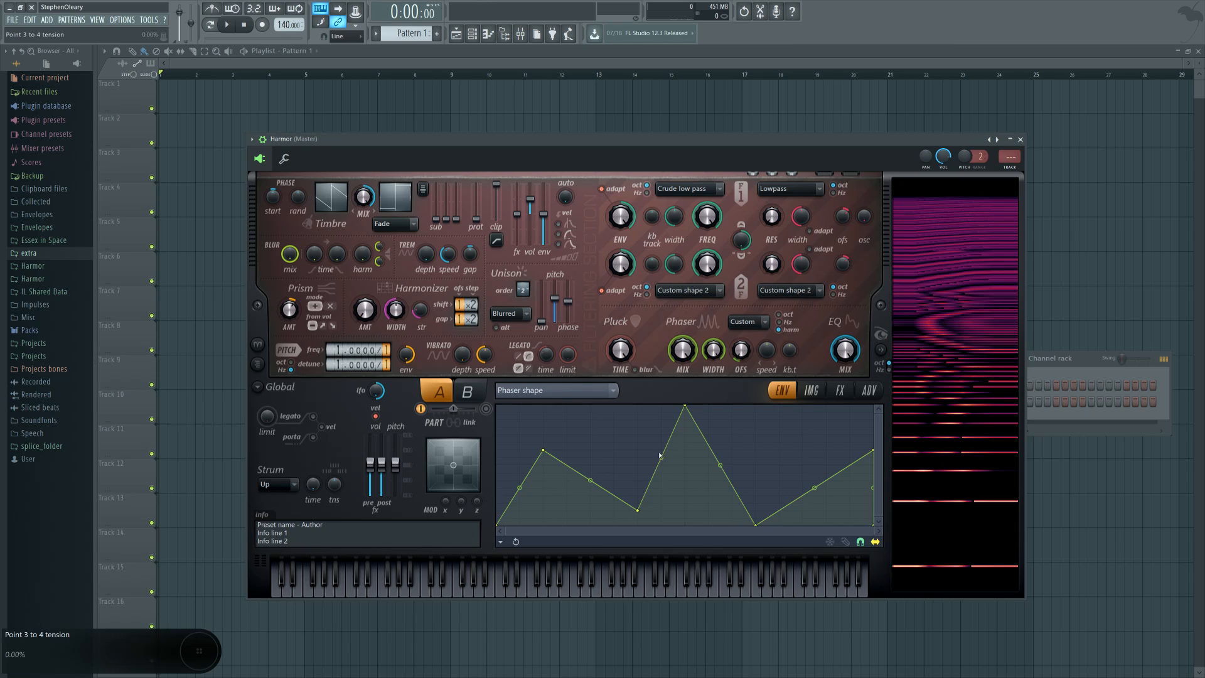
click(741, 359)
drag(742, 350, 741, 395)
drag(741, 351, 741, 314)
Step: Review the harmonic unison pitch, harmonic prism and volume mapping curves of the existing patch, plus its effects settings
click(613, 389)
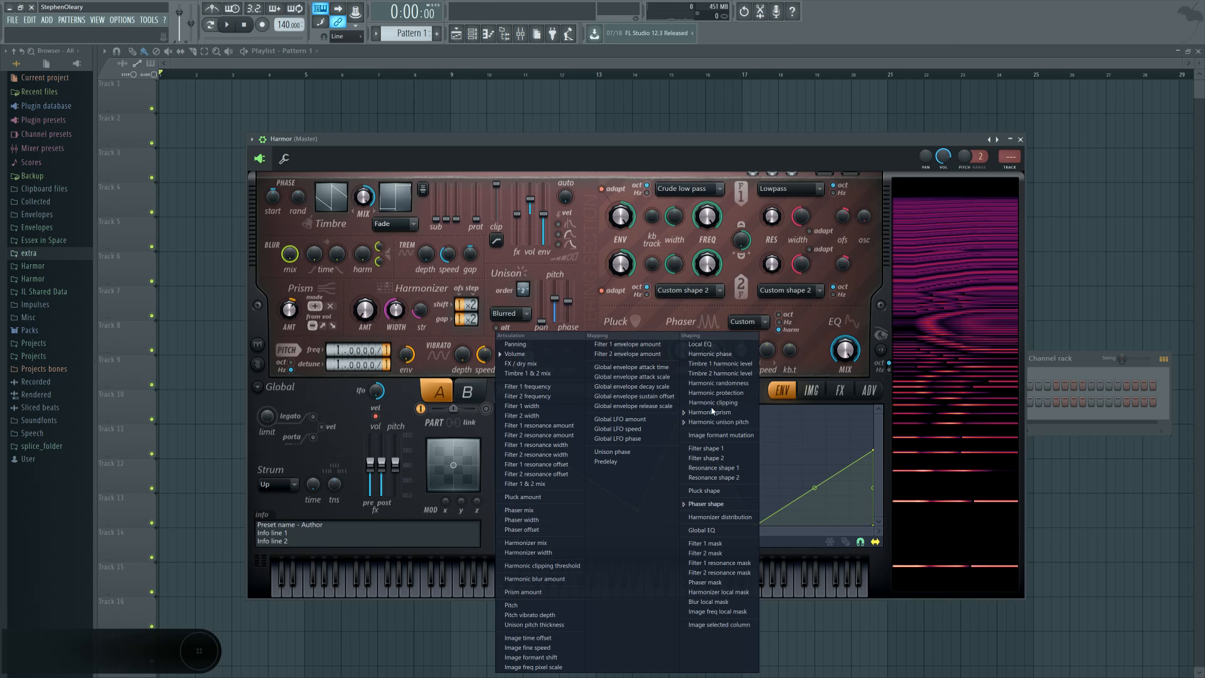
click(731, 430)
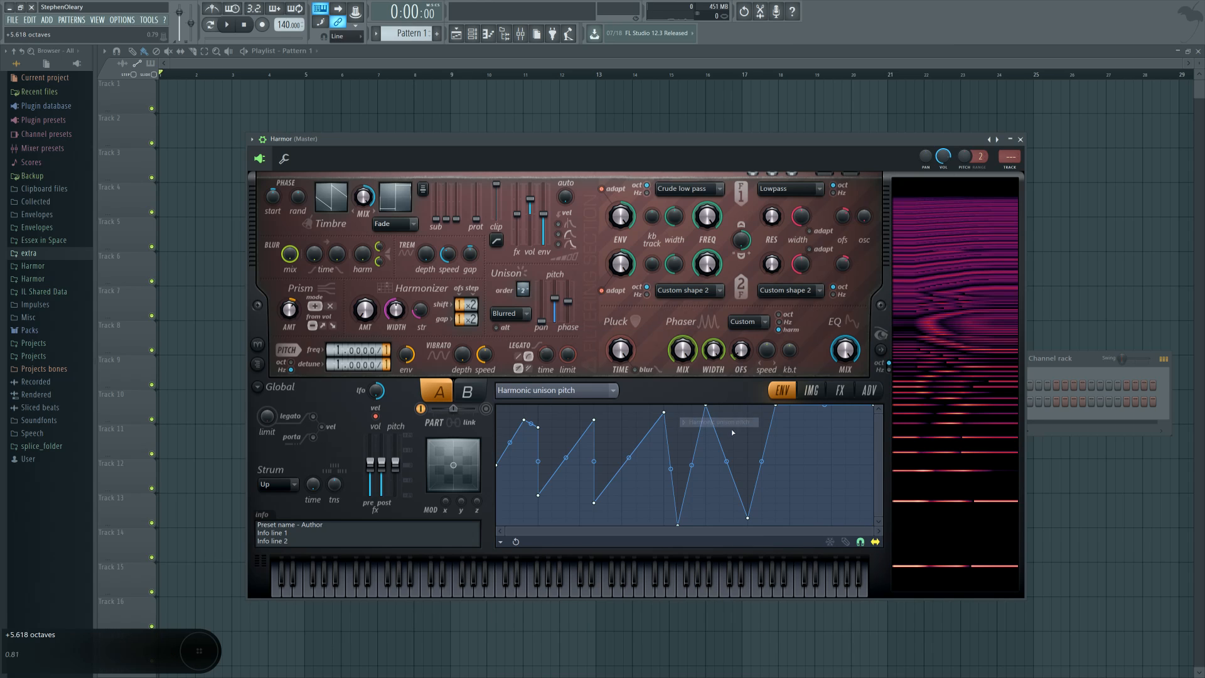
click(552, 390)
click(769, 433)
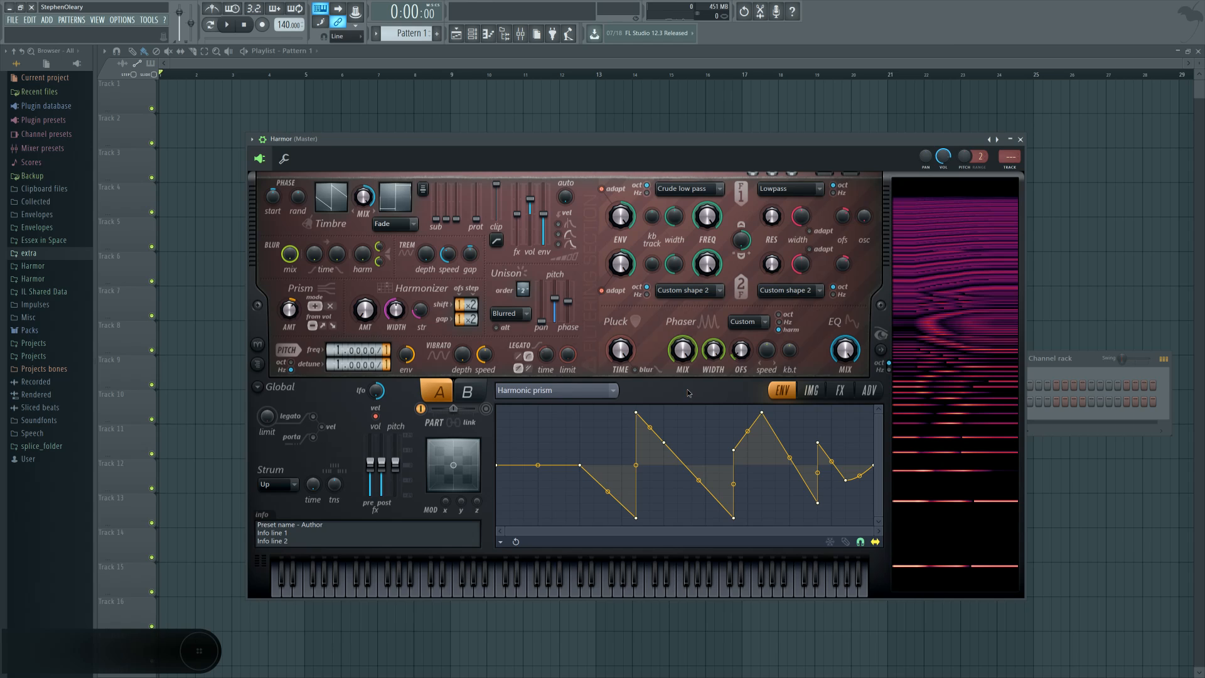
click(555, 391)
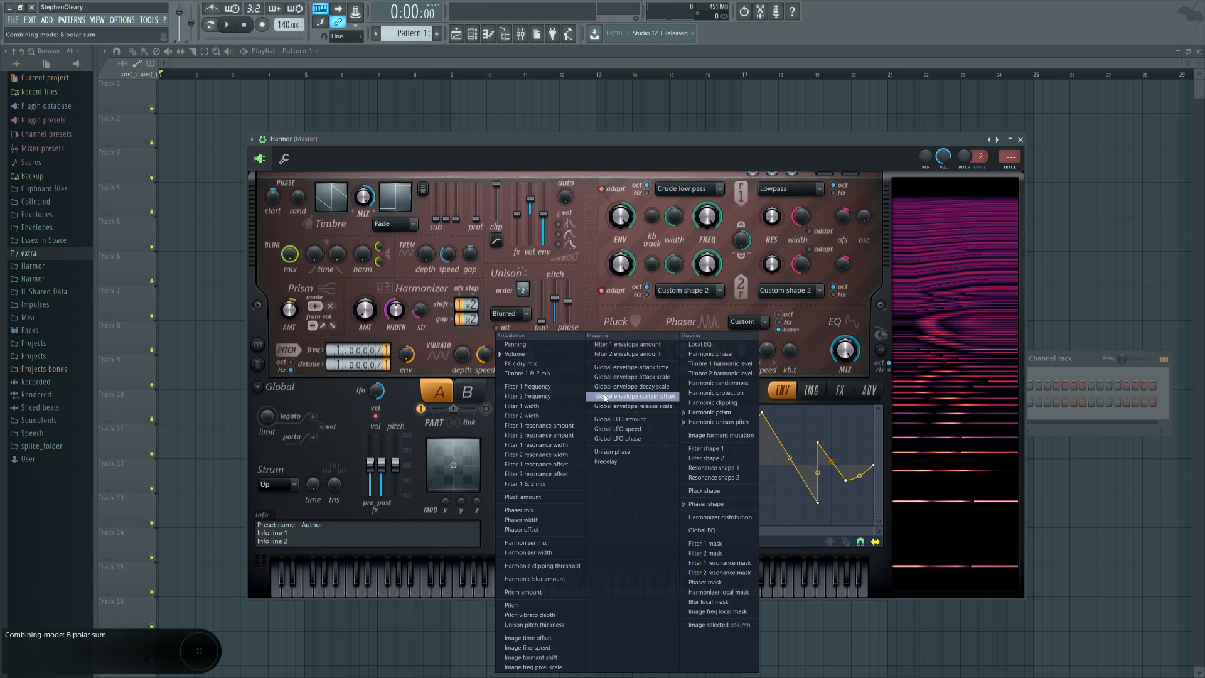
click(515, 354)
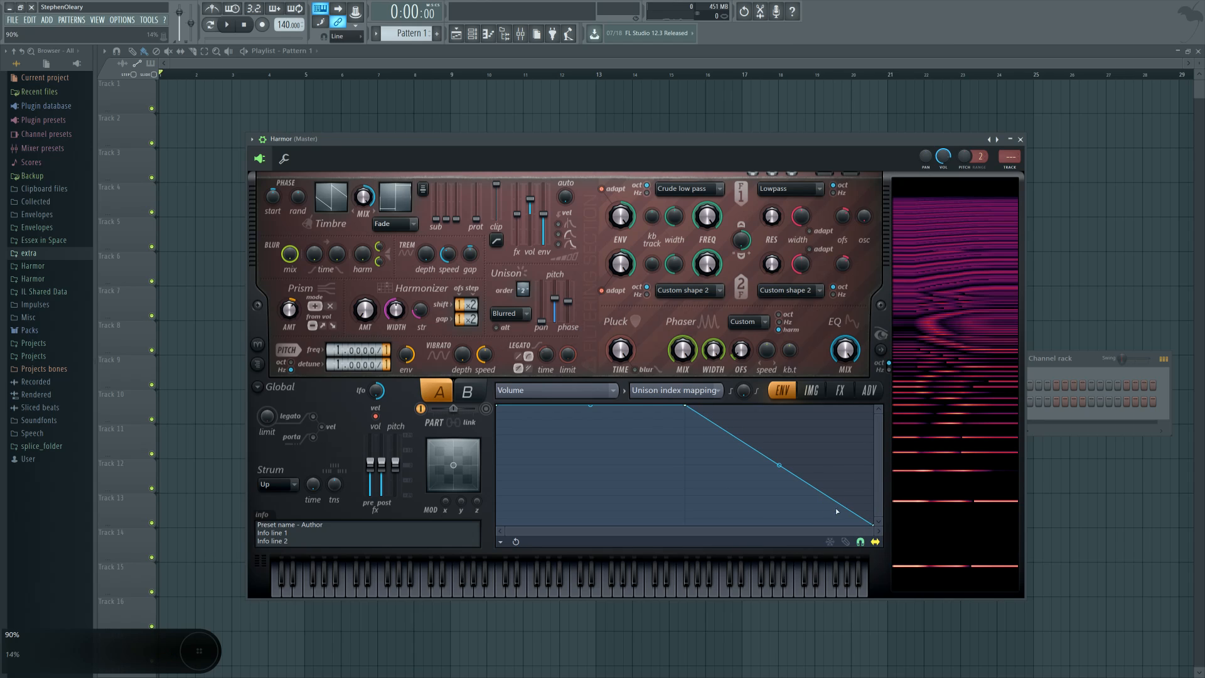
click(839, 390)
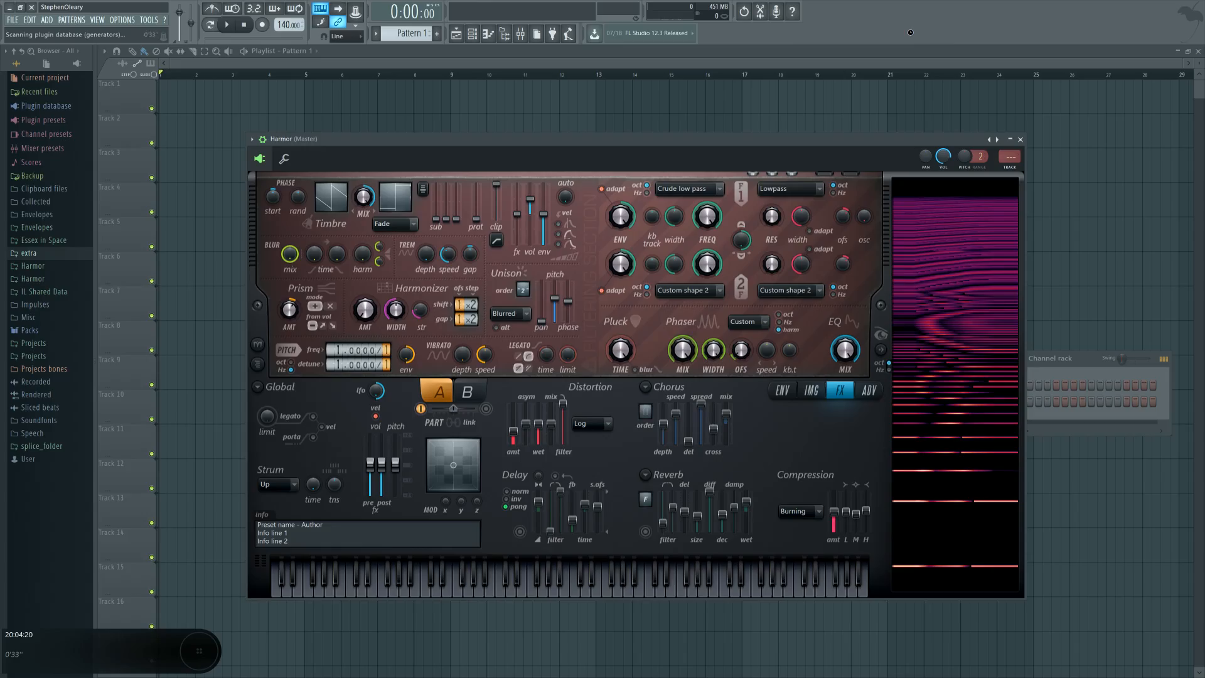
Step: Add a second Harmor instance and place its window over the first one
key(F8)
drag(556, 299, 908, 29)
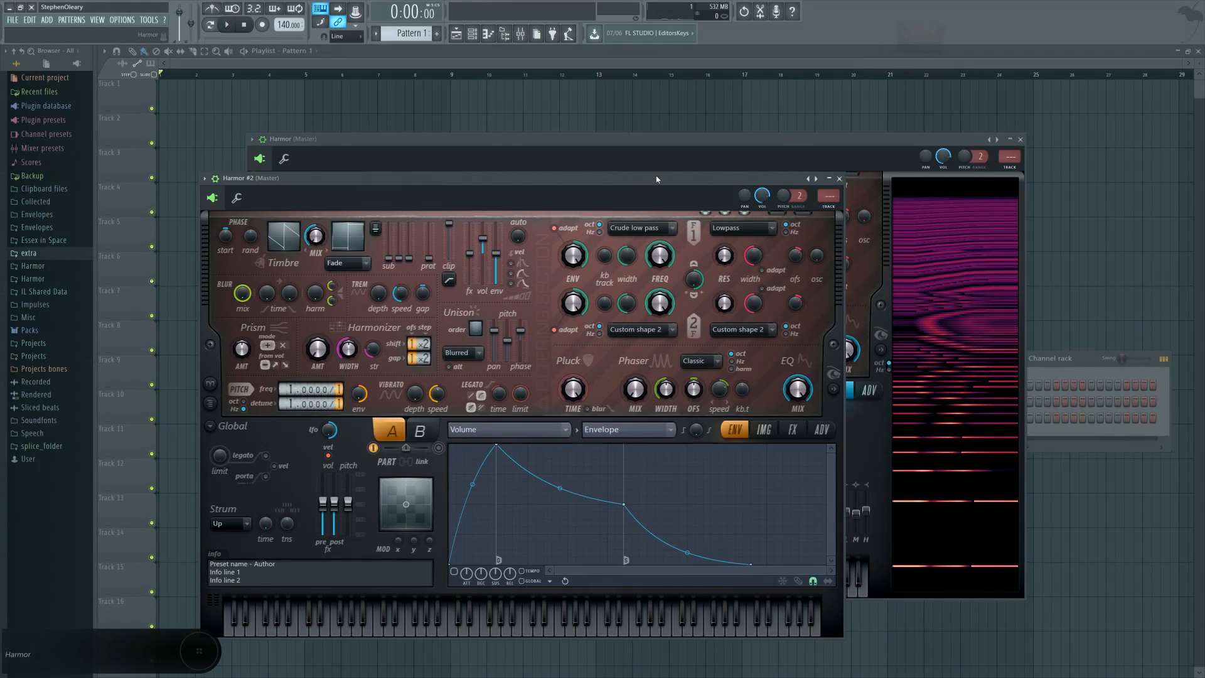
drag(656, 178, 822, 255)
click(957, 340)
drag(555, 256, 493, 156)
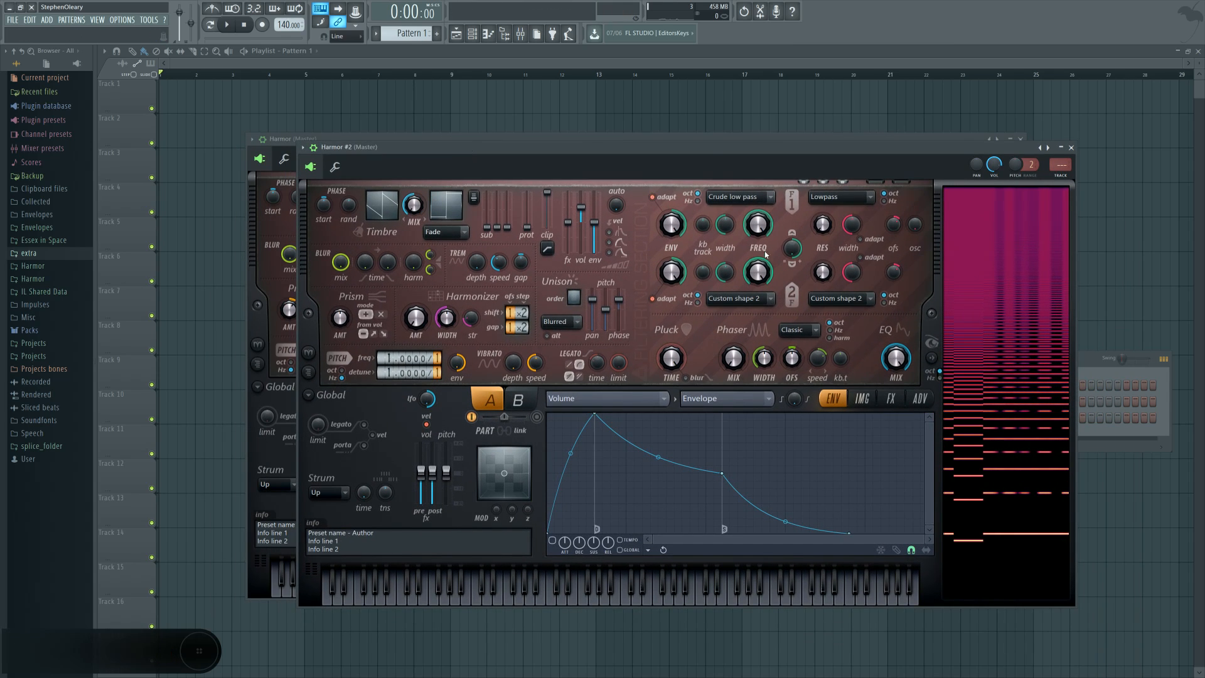
drag(684, 155, 675, 154)
Step: Raise the phaser mix on the new Harmor and set the phaser scale to harmonic, trying the phaser width
drag(738, 359, 738, 301)
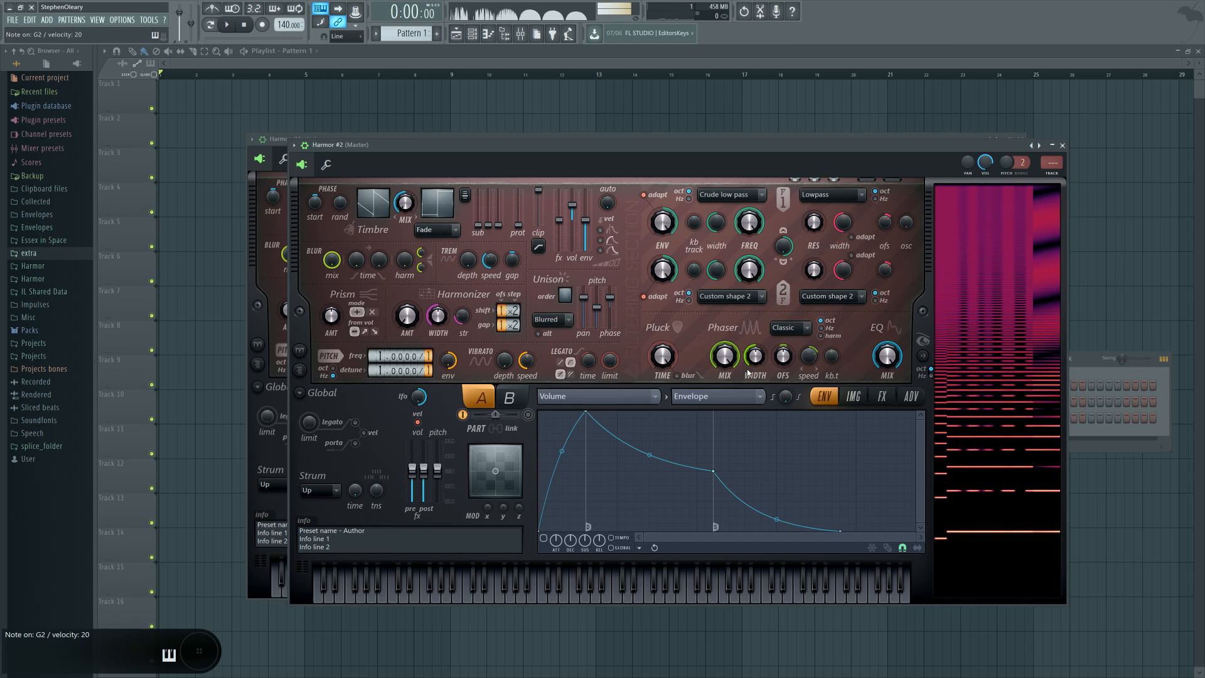
click(832, 339)
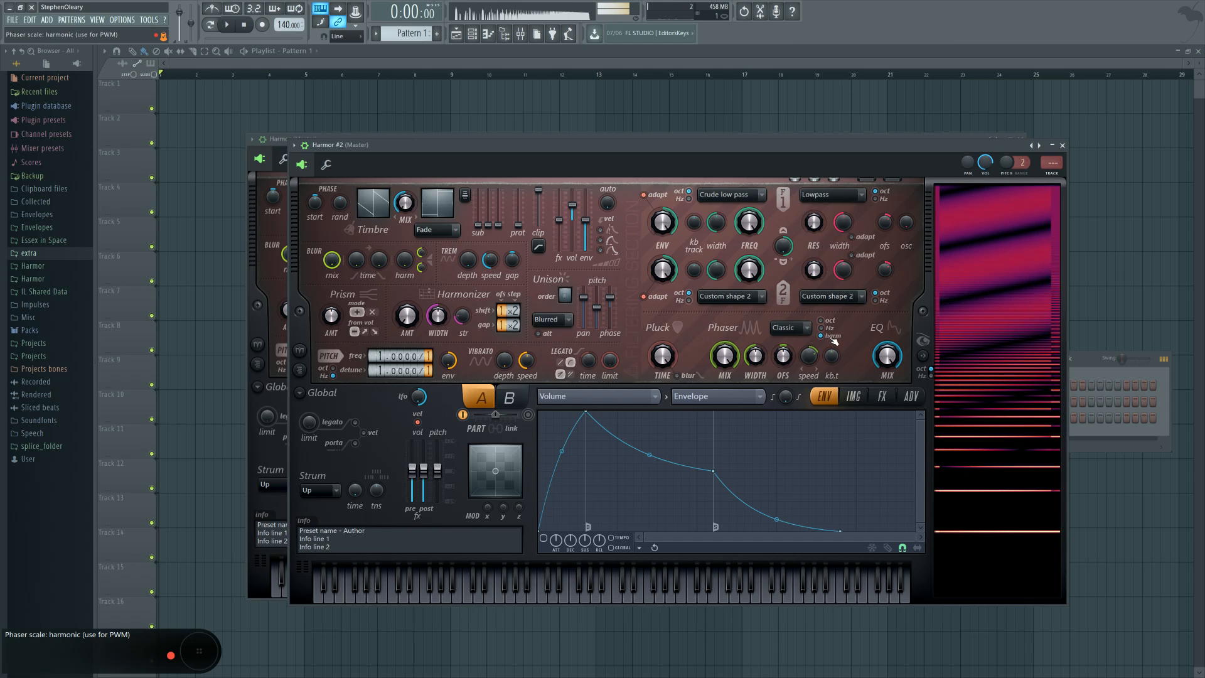
drag(759, 366, 757, 361)
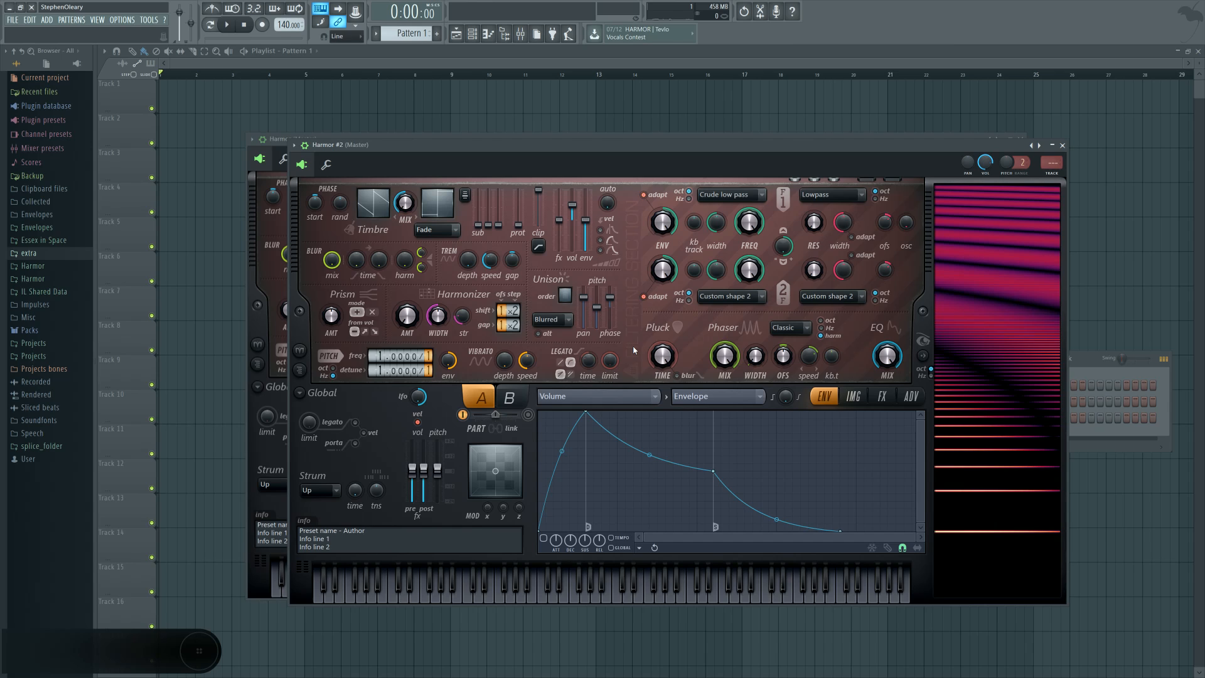
Step: Load Fruity Parametric EQ 2 into the first effect slot of mixer Insert 1, then return to the second Harmor
click(520, 33)
click(900, 364)
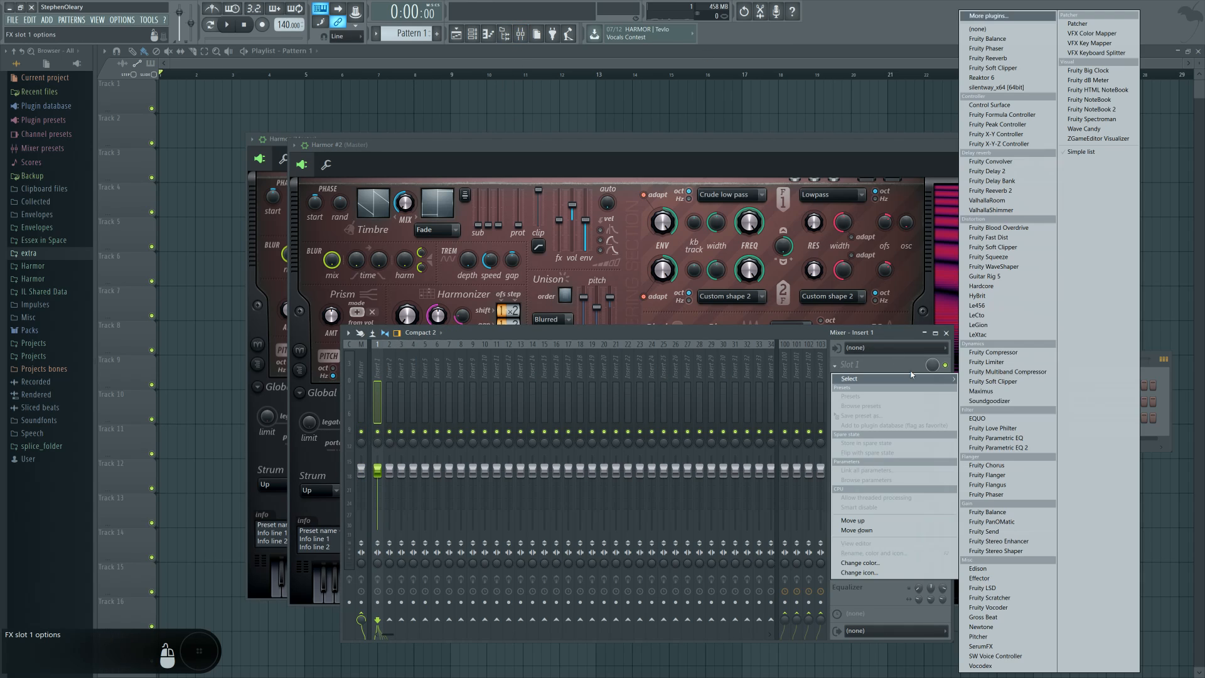
click(1004, 449)
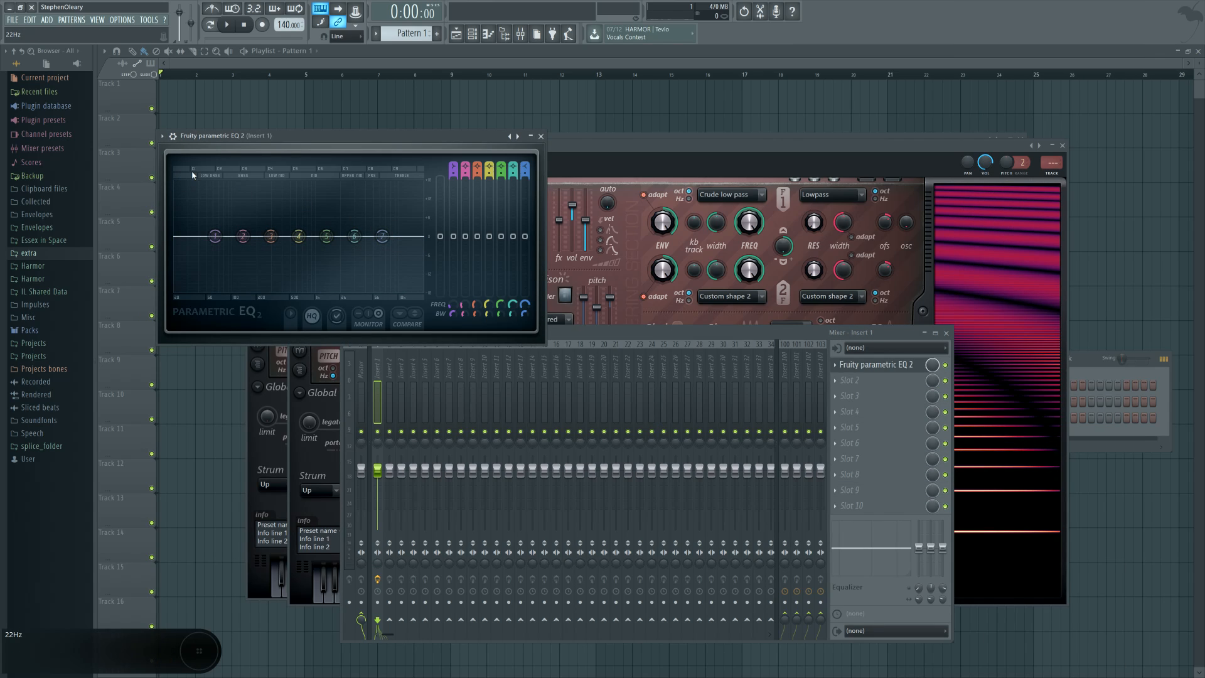
mouse_move(271, 236)
mouse_down()
mouse_move(275, 219)
mouse_move(264, 236)
mouse_up()
click(541, 136)
click(581, 144)
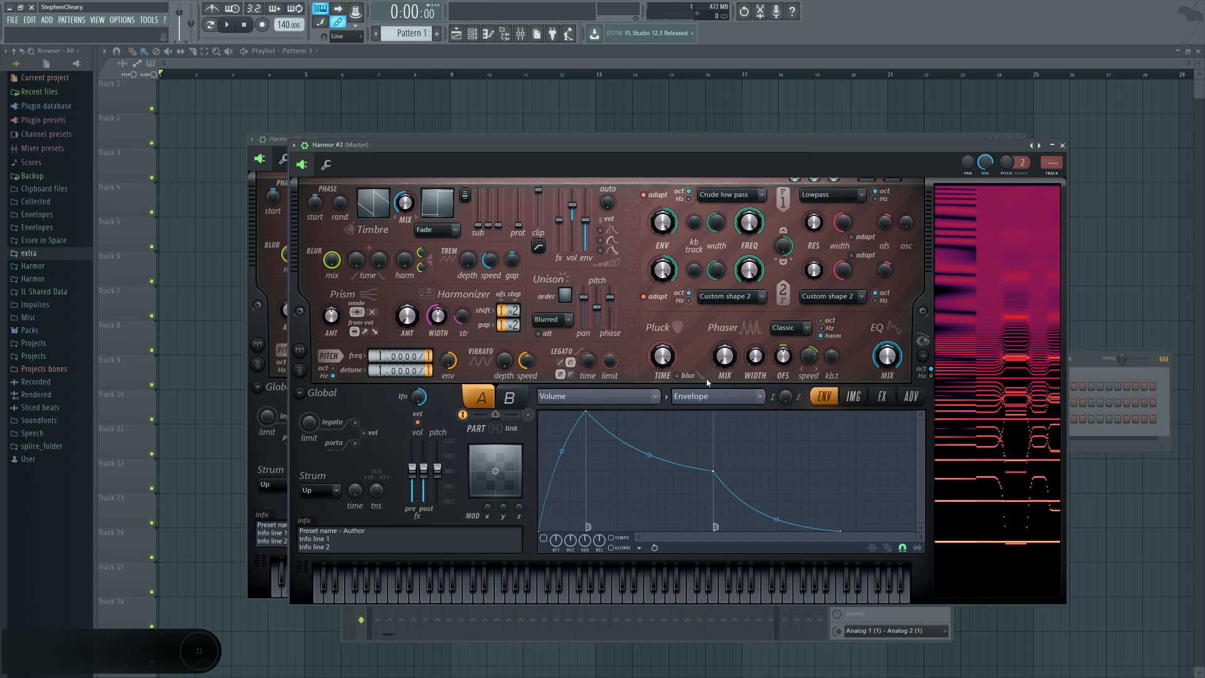
Step: Shape the harmonic prism curve as flat for low harmonics with alternating peaks and dips past the middle, ending flat
click(653, 396)
click(747, 413)
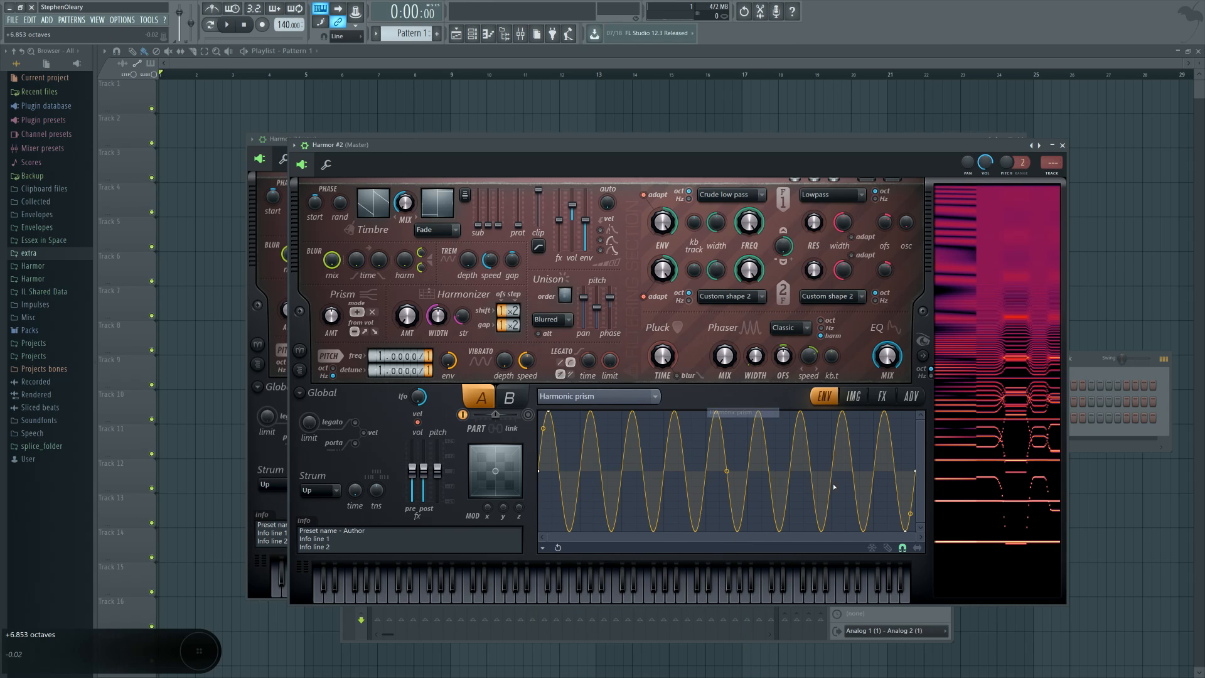
click(890, 548)
right_click(726, 471)
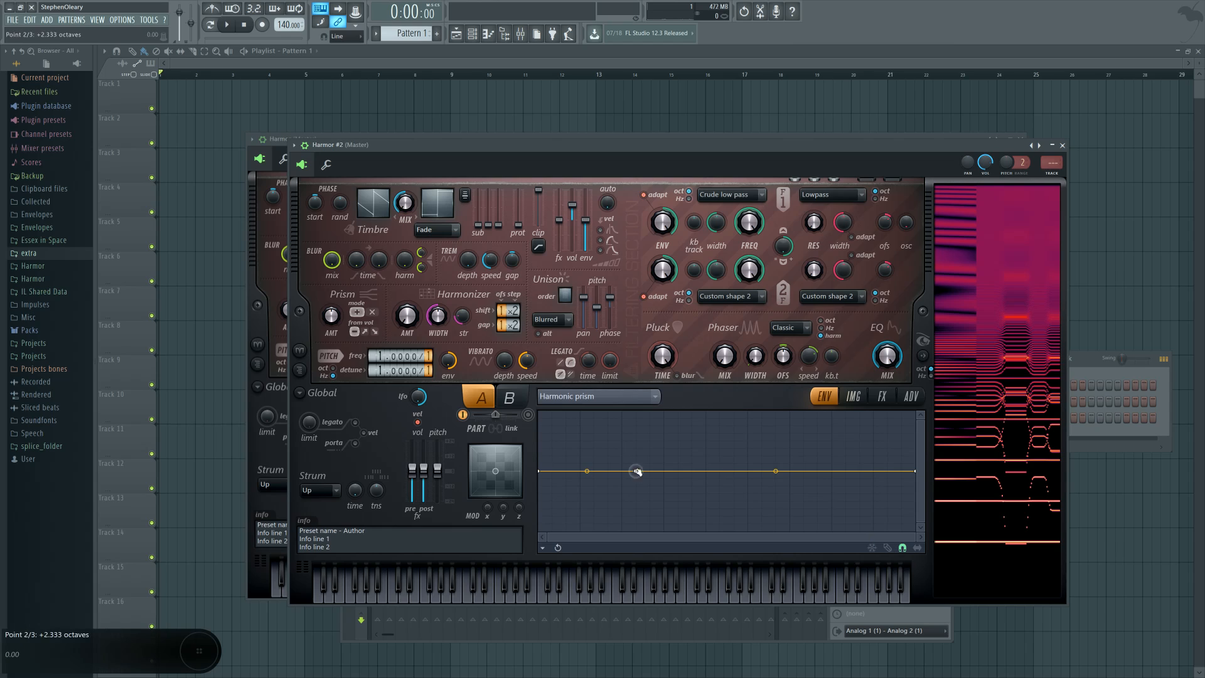
mouse_move(636, 471)
mouse_down()
mouse_move(720, 517)
mouse_move(789, 471)
mouse_up()
drag(792, 465, 789, 471)
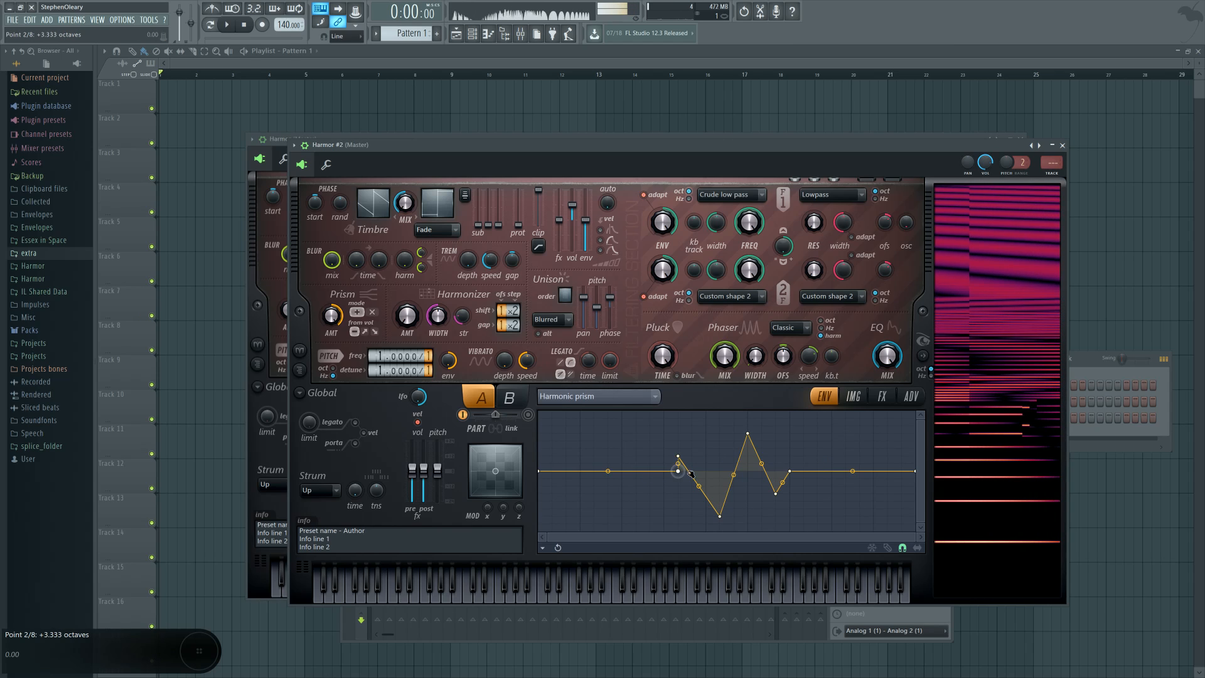
drag(635, 471, 663, 472)
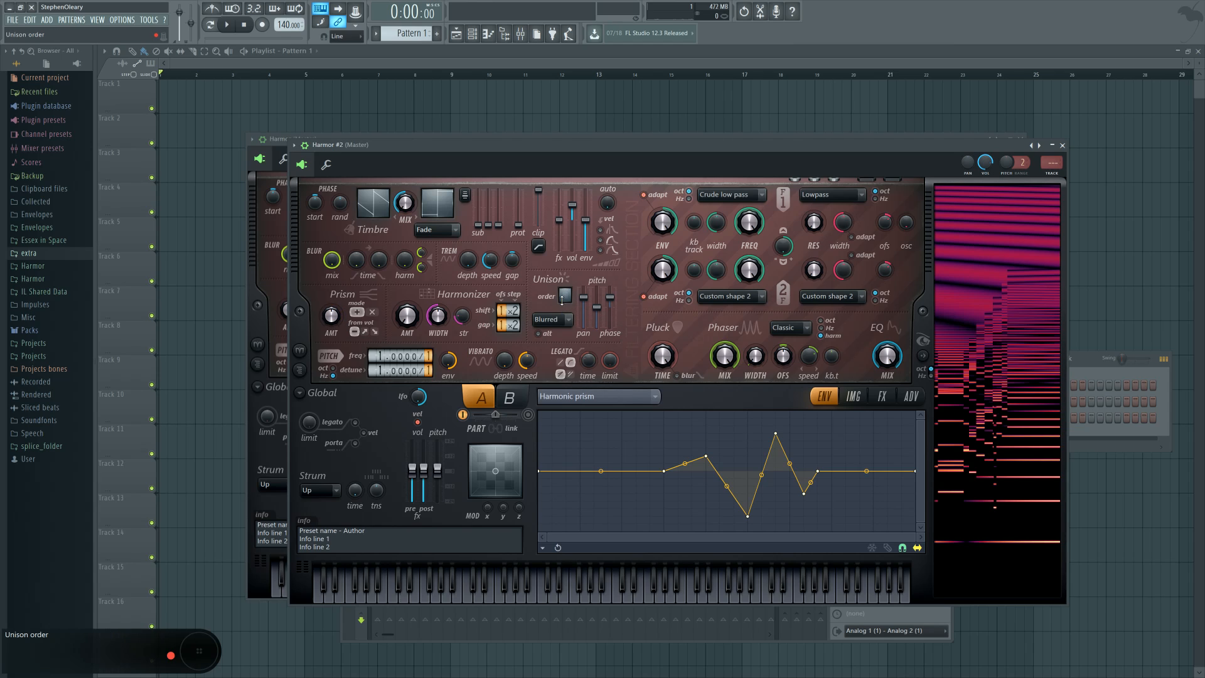
Step: Set the unison order to 2 and draw a low bump near the middle of the harmonic unison pitch curve
drag(566, 296, 597, 309)
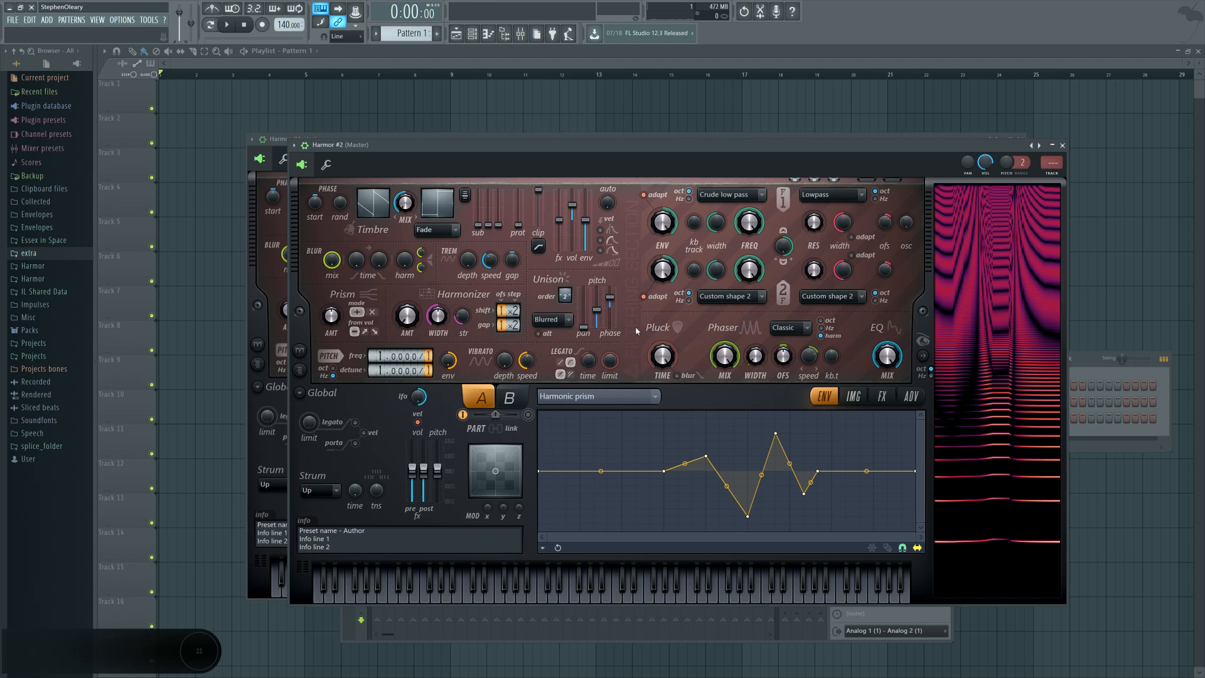
click(584, 396)
click(753, 422)
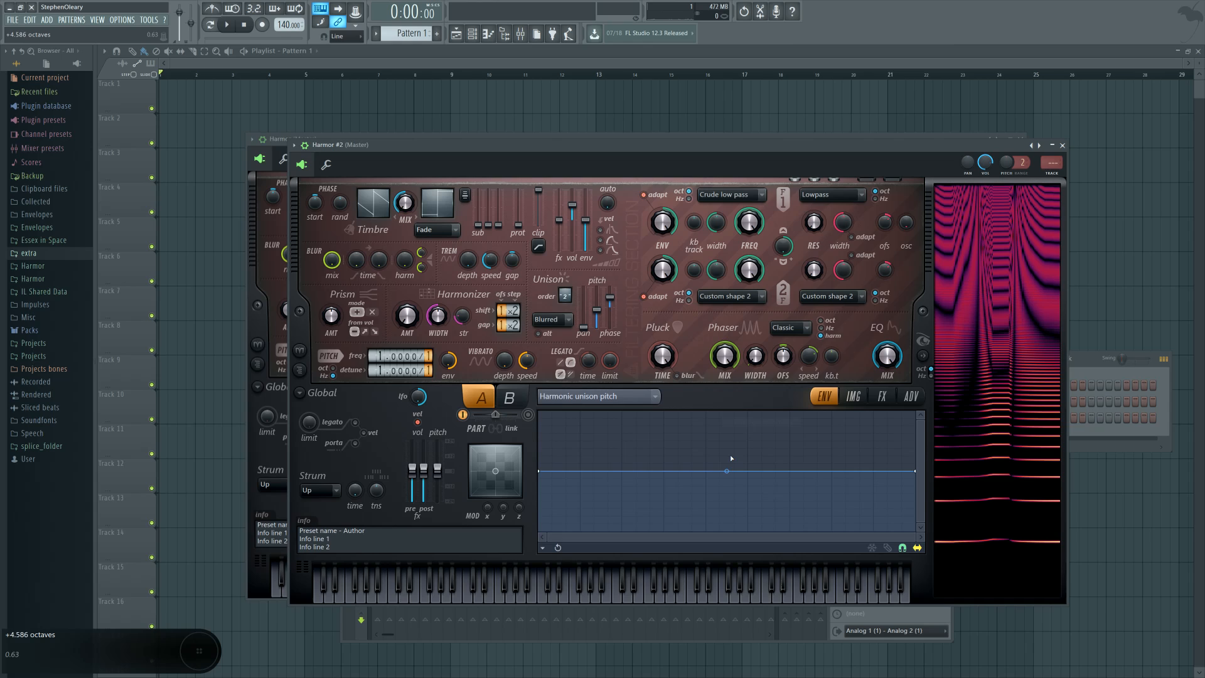
right_click(651, 471)
drag(610, 298, 610, 308)
right_click(748, 470)
right_click(694, 454)
mouse_move(693, 453)
mouse_down()
mouse_move(691, 413)
mouse_move(695, 526)
mouse_move(657, 526)
mouse_move(623, 384)
mouse_move(646, 511)
mouse_move(654, 460)
mouse_move(691, 460)
mouse_up()
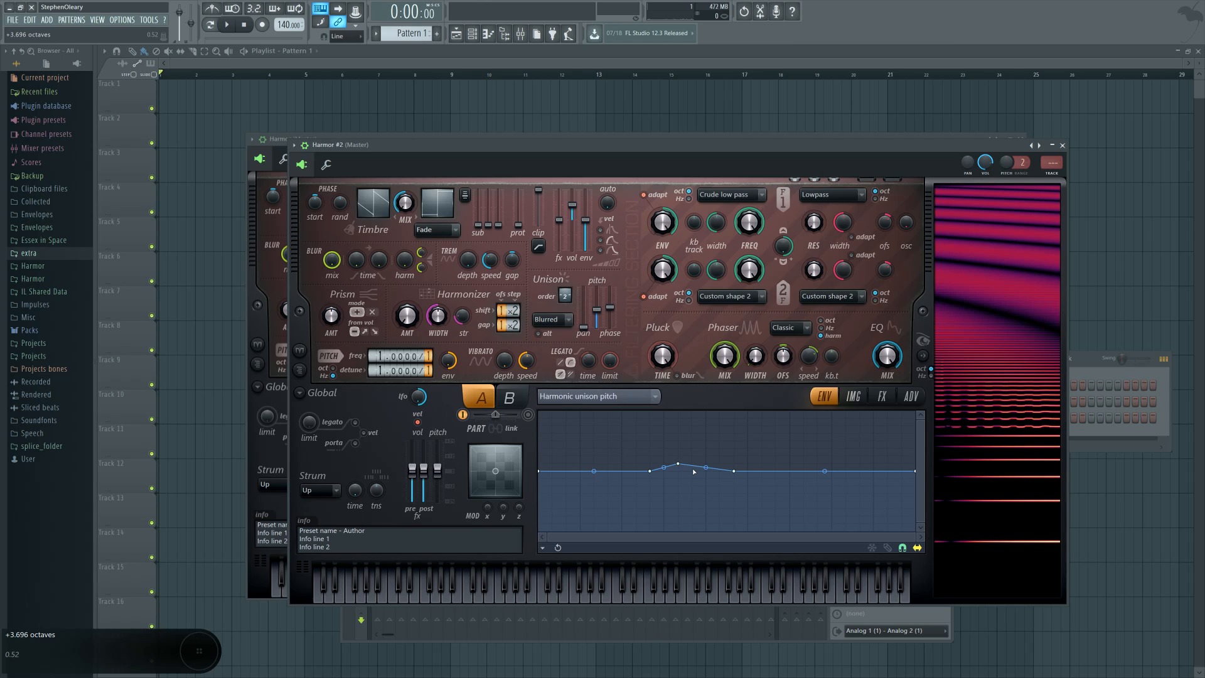
drag(684, 464, 682, 464)
Step: Add sharp peaks and dips across the harmonic unison pitch curve, and slightly raise the prism amount and unison pitch
right_click(637, 508)
right_click(594, 426)
right_click(832, 529)
right_click(832, 412)
right_click(789, 433)
right_click(776, 515)
right_click(776, 418)
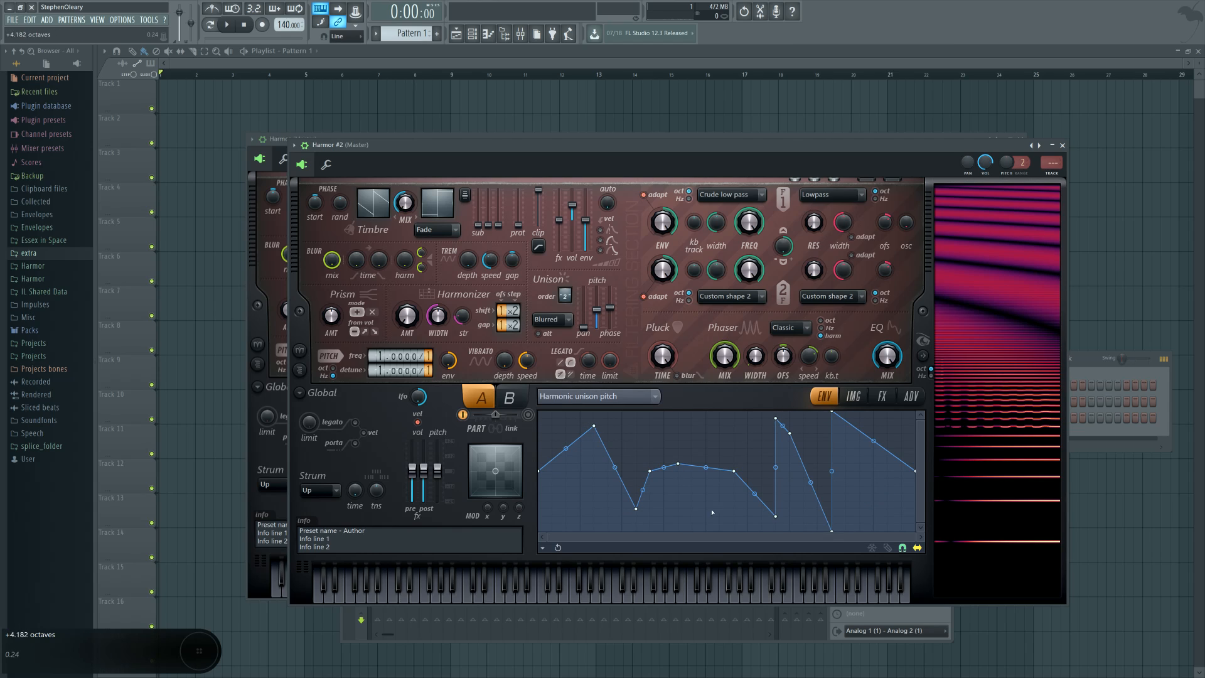
right_click(706, 508)
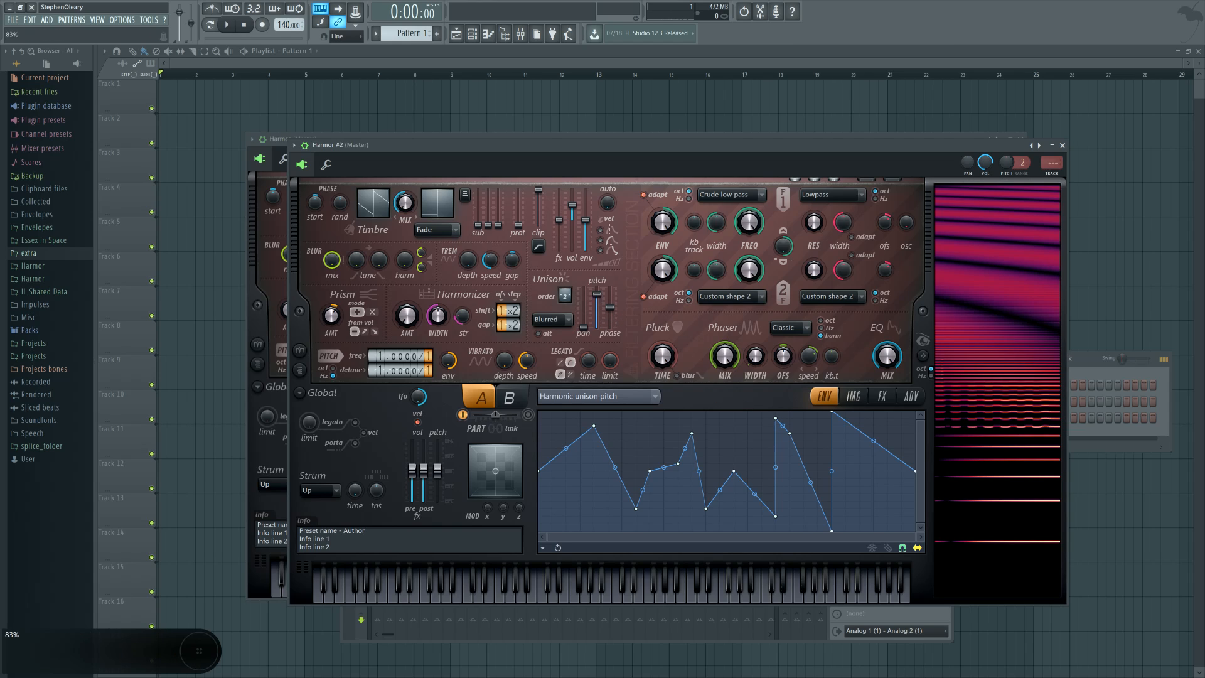
drag(331, 316, 331, 327)
drag(596, 310, 596, 306)
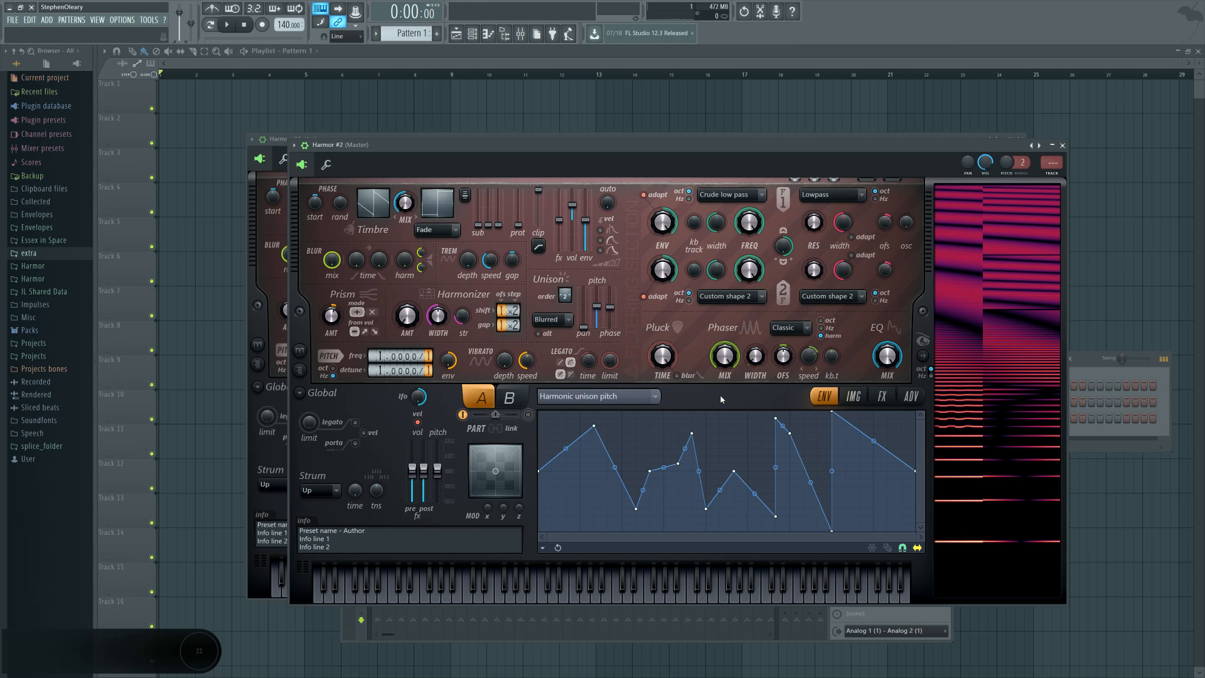
Step: Switch the envelope editor to the Volume target with Unison index mapping
click(654, 396)
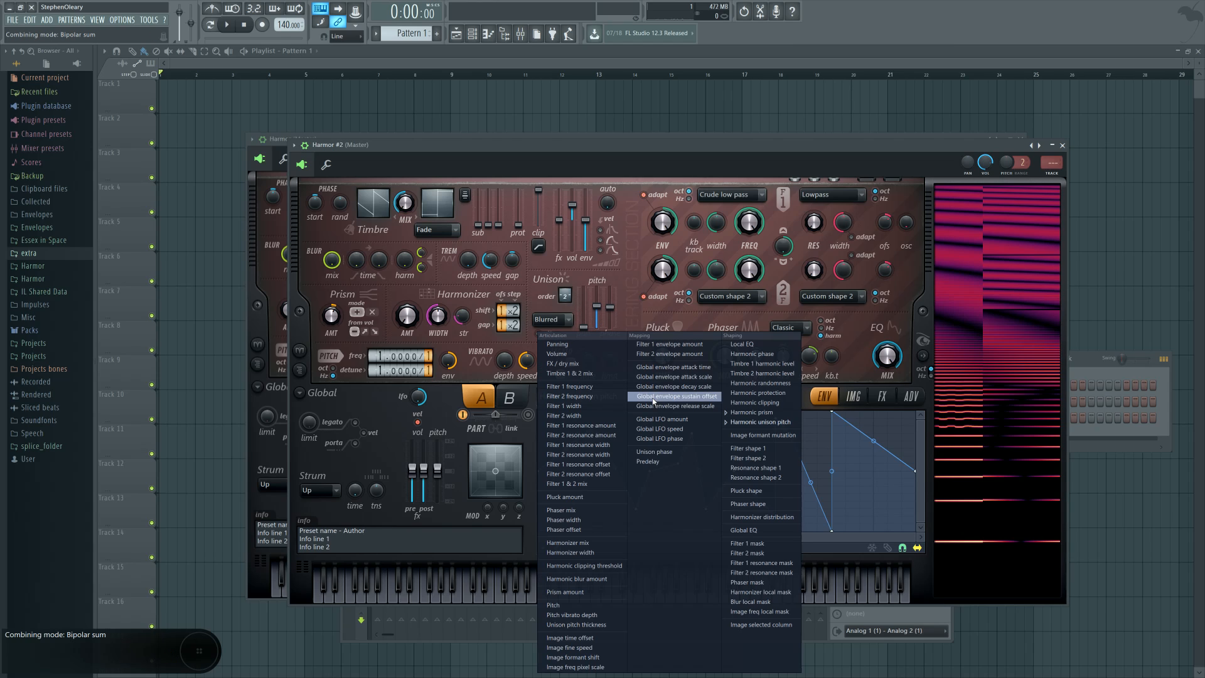
click(584, 354)
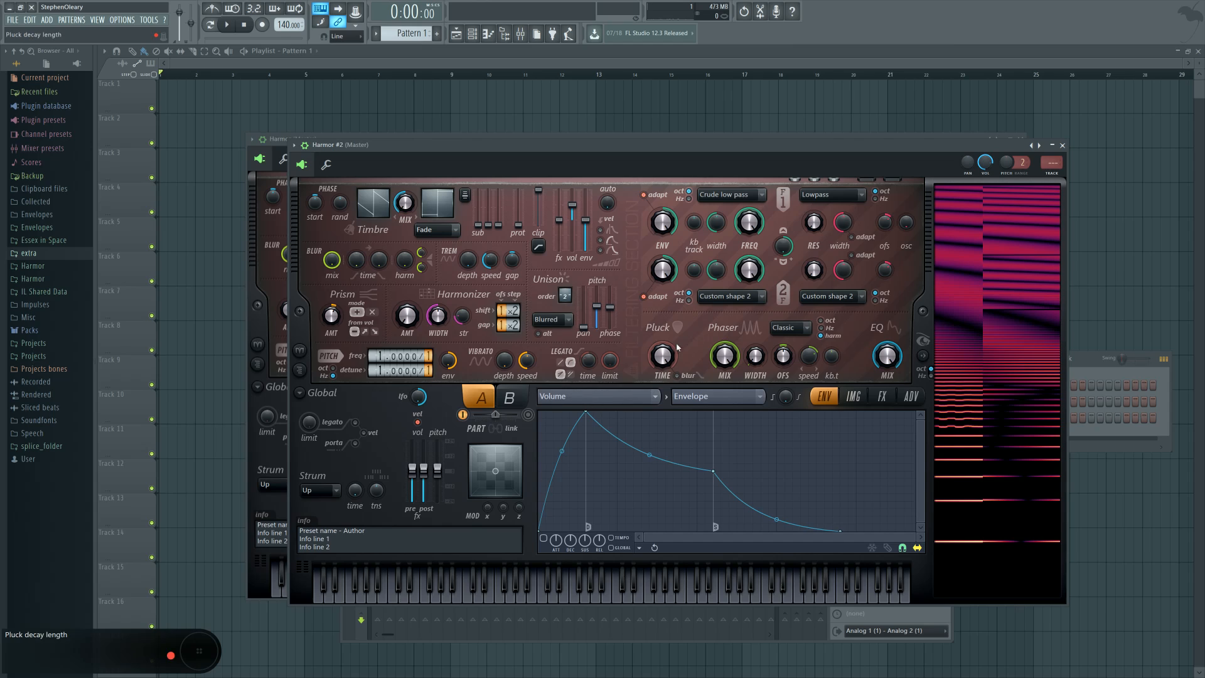
click(715, 396)
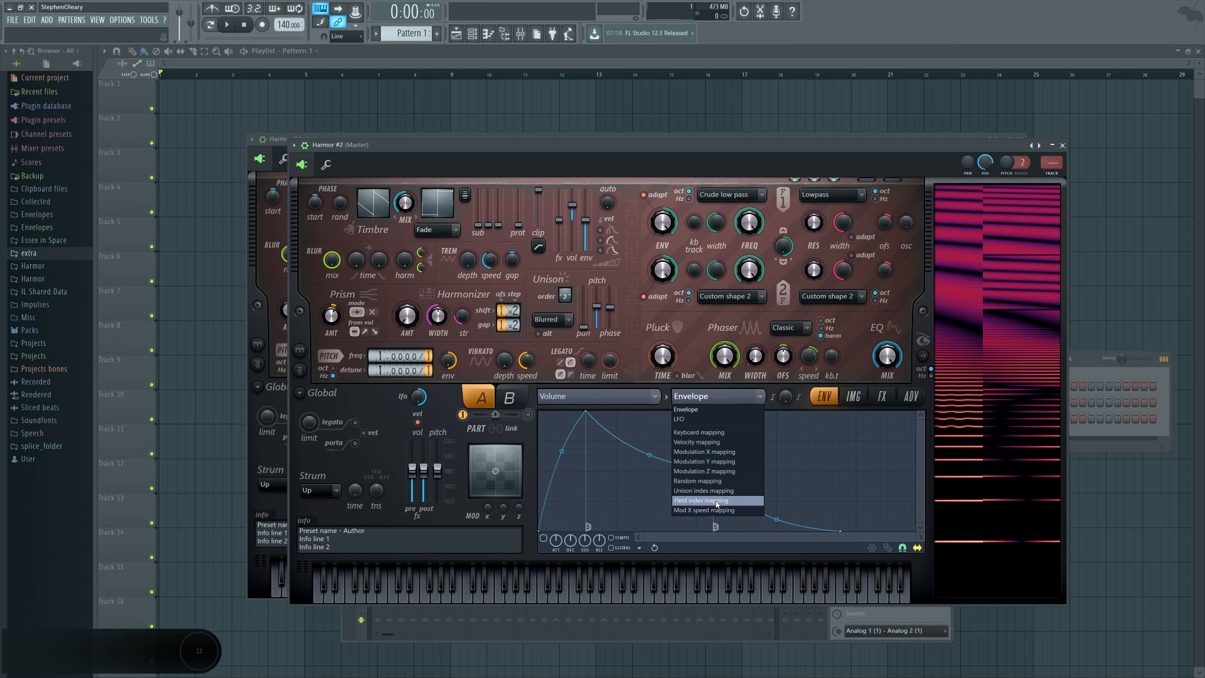
click(724, 490)
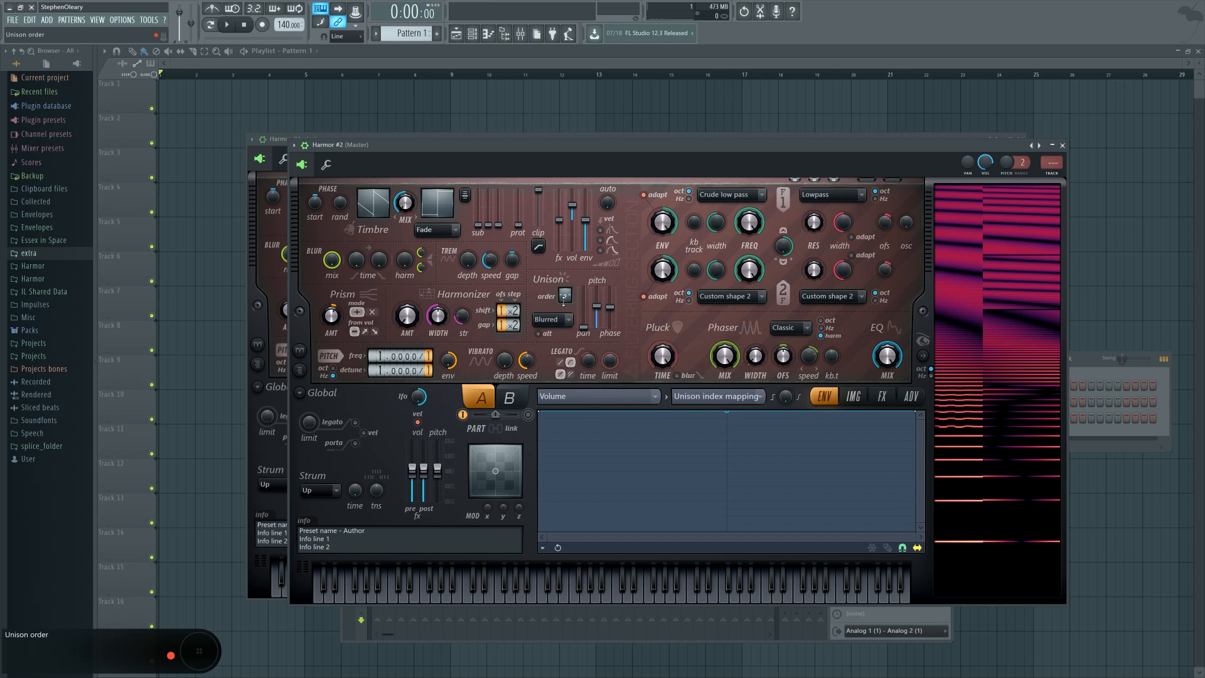
mouse_move(541, 412)
mouse_down()
mouse_move(534, 524)
mouse_move(539, 411)
mouse_up()
mouse_move(915, 412)
mouse_down()
mouse_move(912, 509)
mouse_move(915, 413)
mouse_up()
mouse_move(565, 295)
mouse_down()
mouse_move(565, 323)
mouse_move(565, 307)
mouse_up()
drag(564, 296, 565, 286)
right_click(699, 448)
mouse_move(632, 429)
mouse_down()
mouse_move(632, 442)
mouse_move(632, 418)
mouse_move(632, 437)
mouse_up()
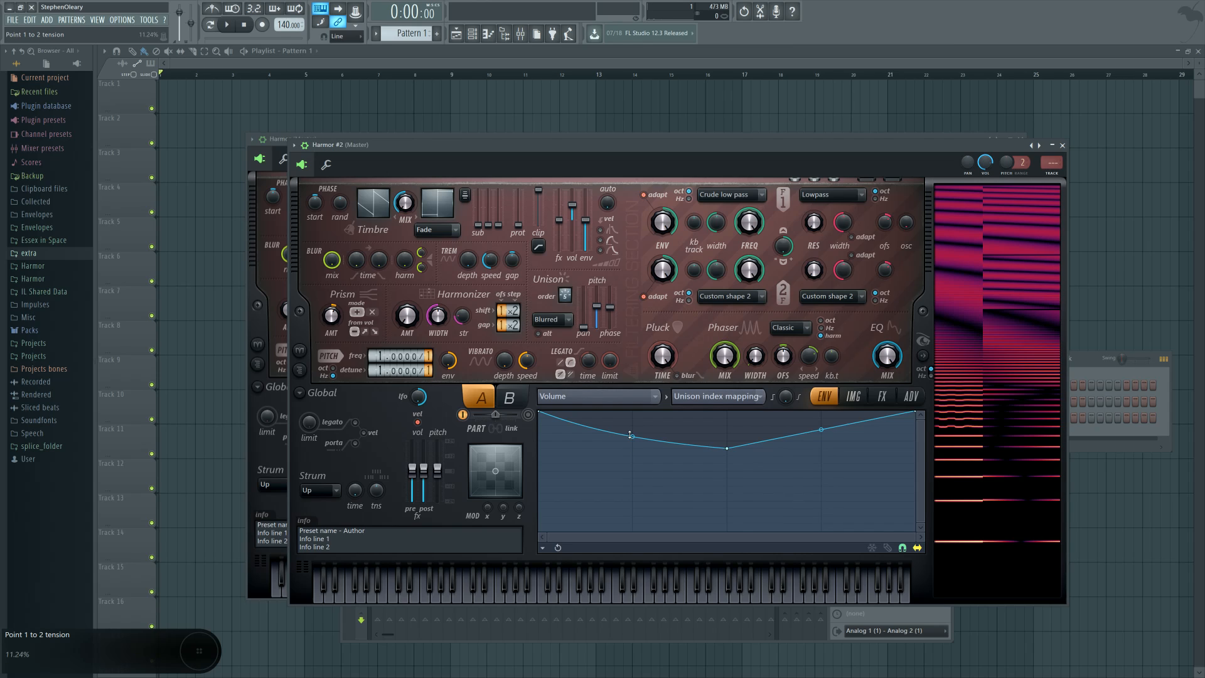
right_click(541, 448)
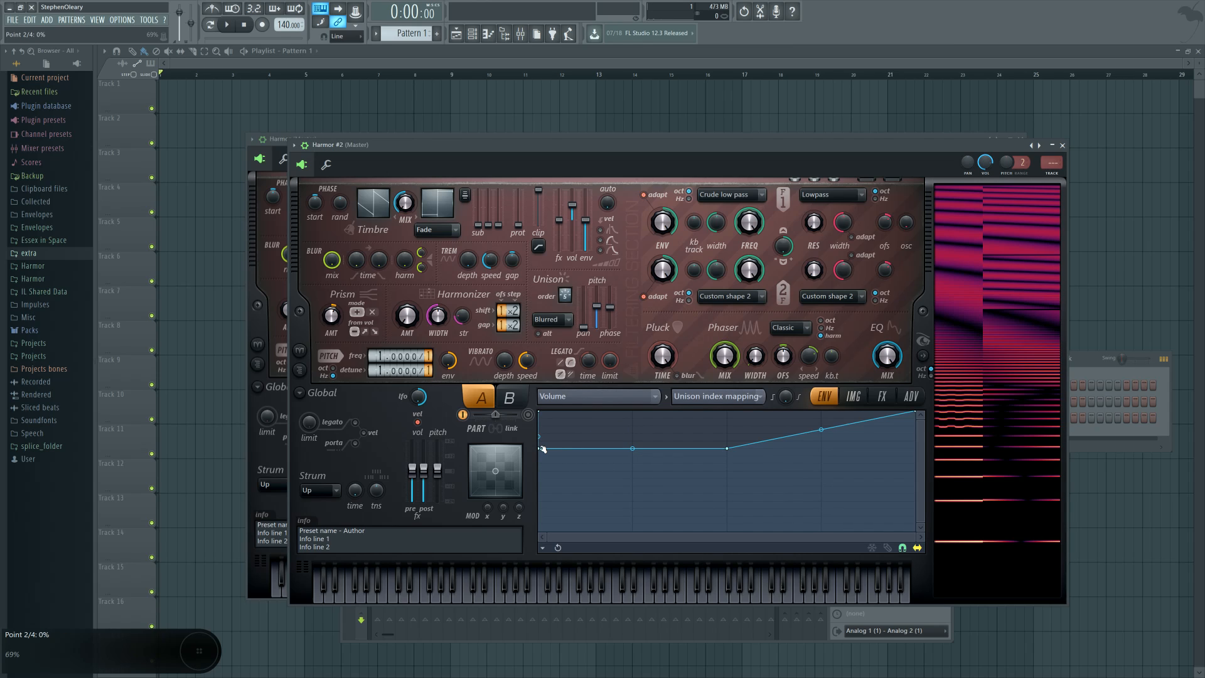
drag(542, 449, 577, 484)
right_click(632, 433)
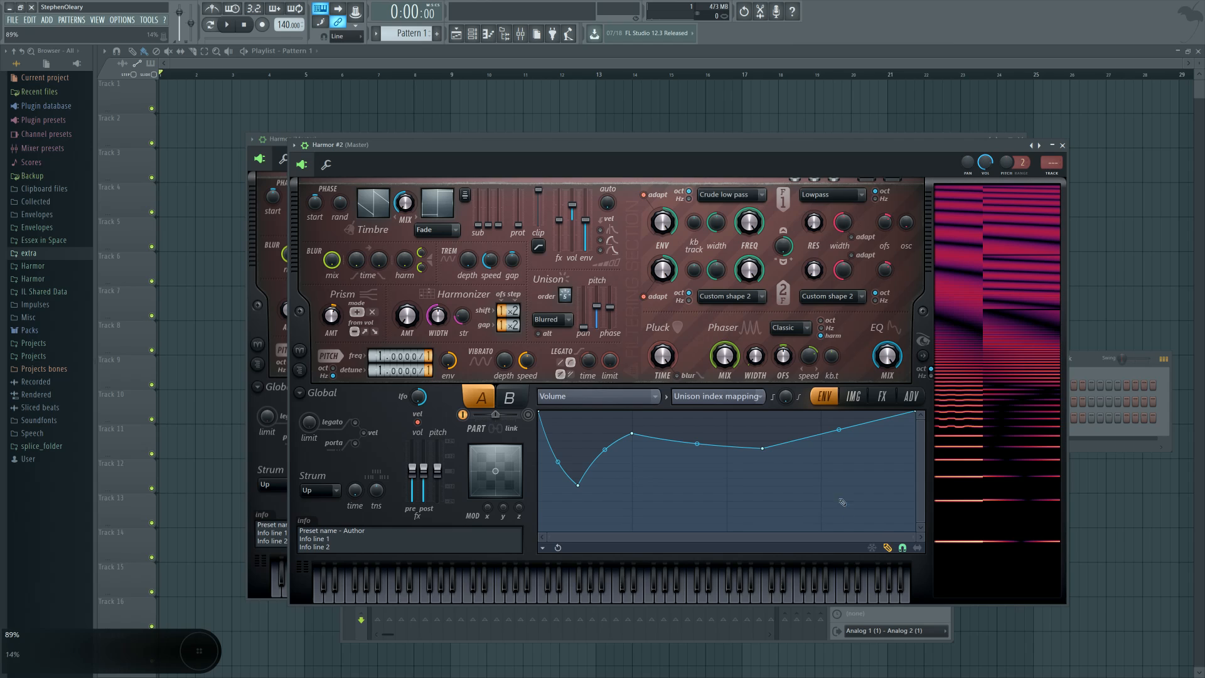
key(ctrl+z)
click(888, 548)
drag(565, 295, 564, 311)
Step: Make the volume unison index mapping rise from zero at the start to full at the midpoint and stay there
drag(538, 411, 539, 531)
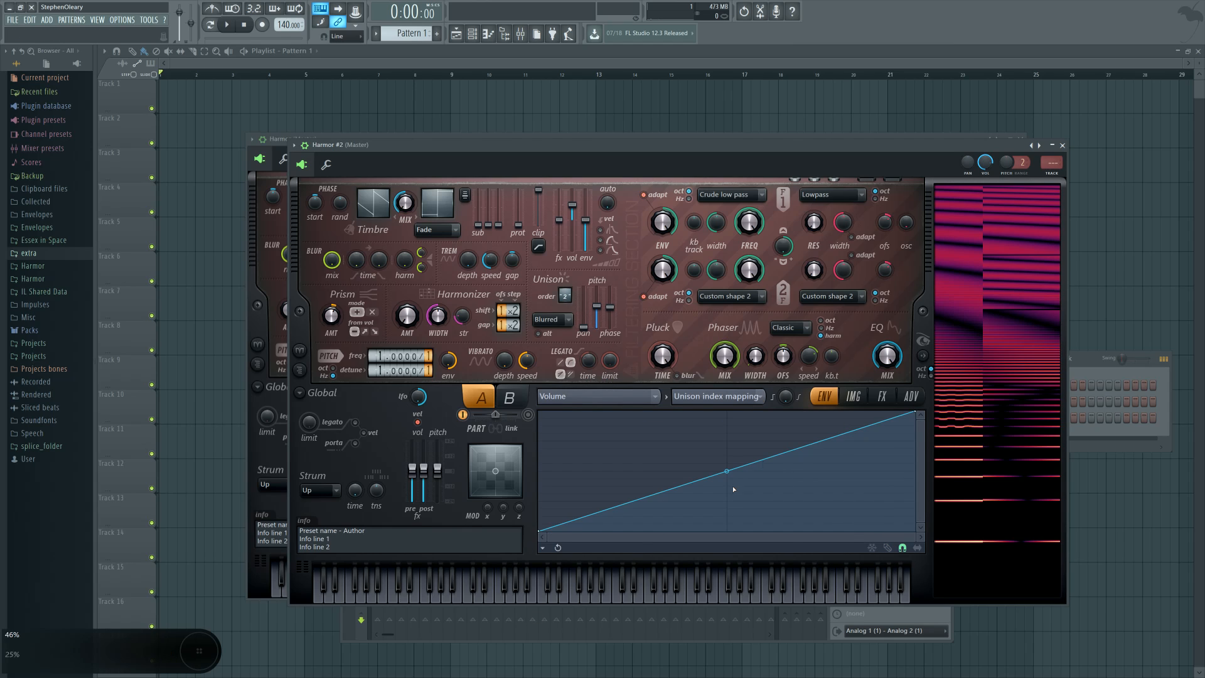
right_click(727, 412)
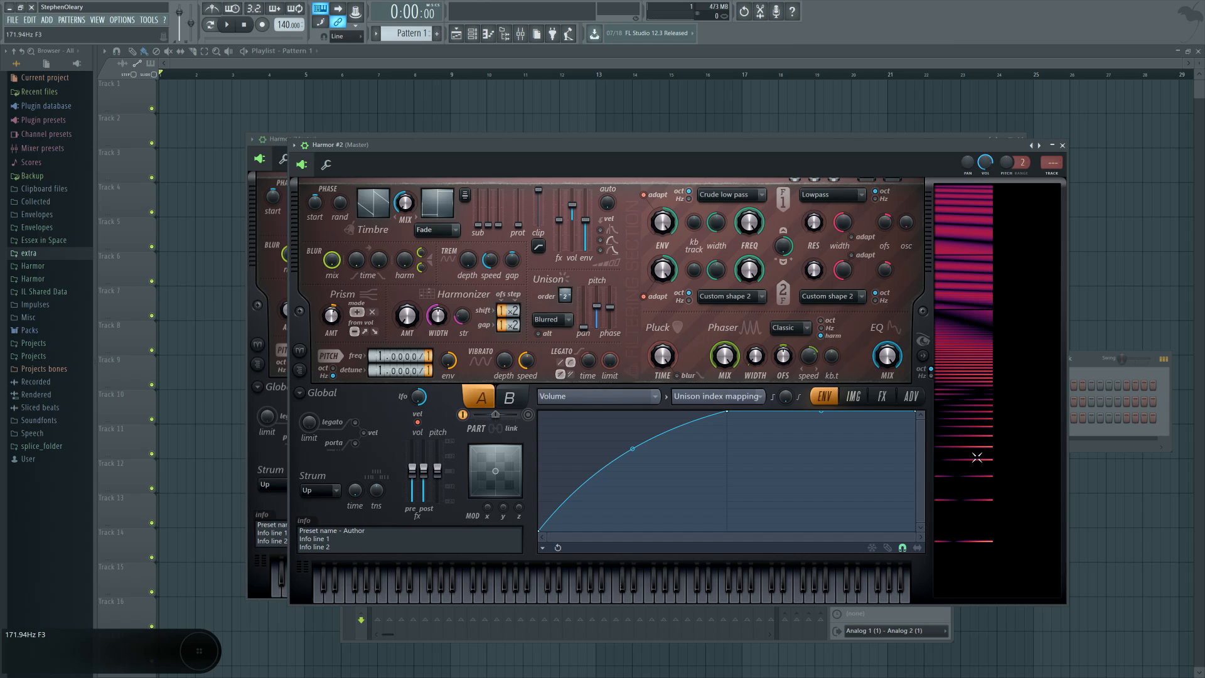
Step: Reshape the volume unison index mapping to stay full from the start to the midpoint and fall linearly to zero at the end
drag(539, 530, 541, 411)
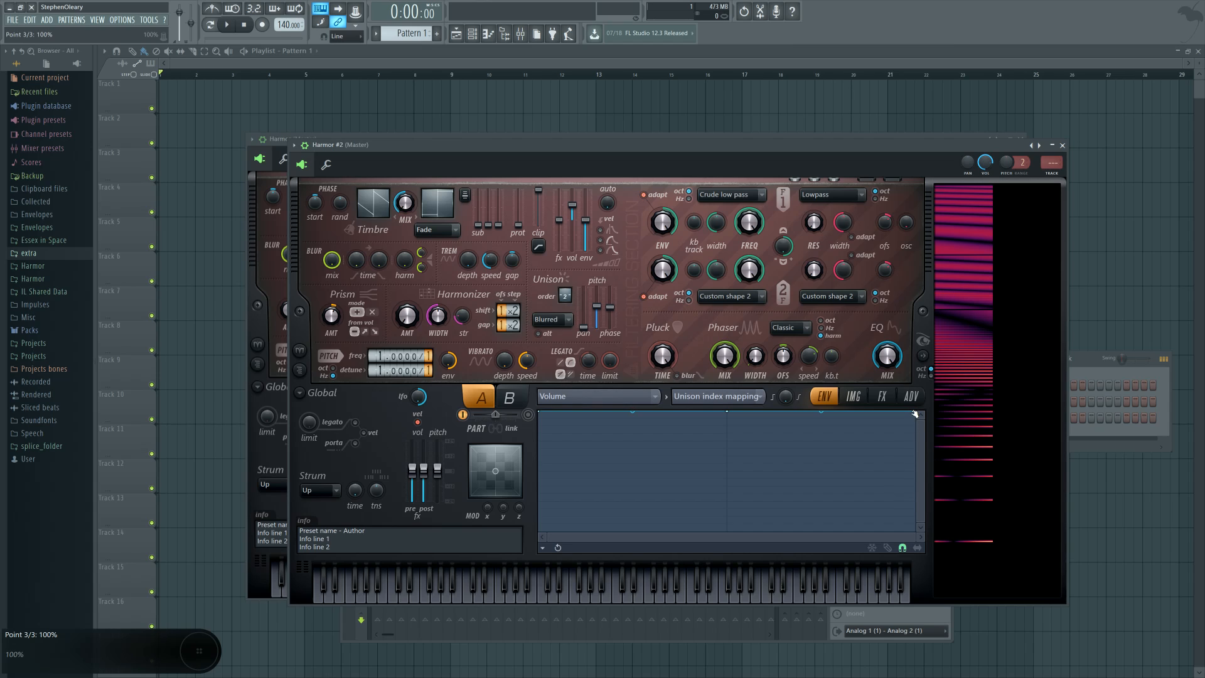
drag(915, 414, 915, 531)
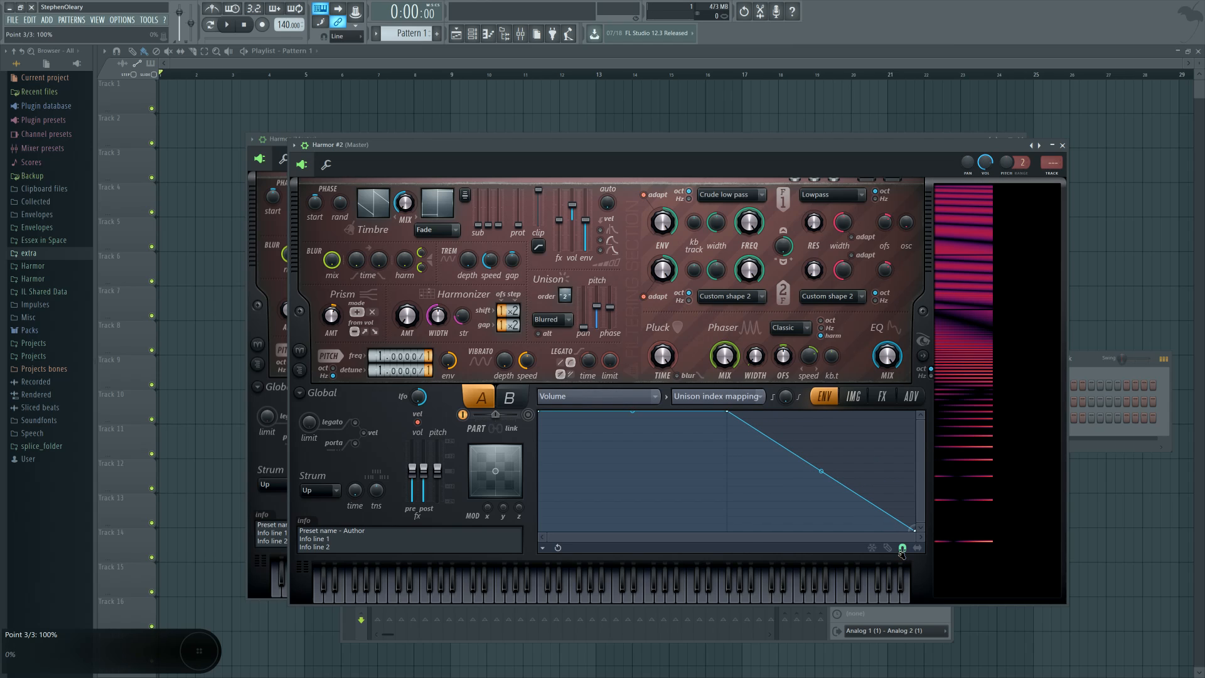
click(902, 548)
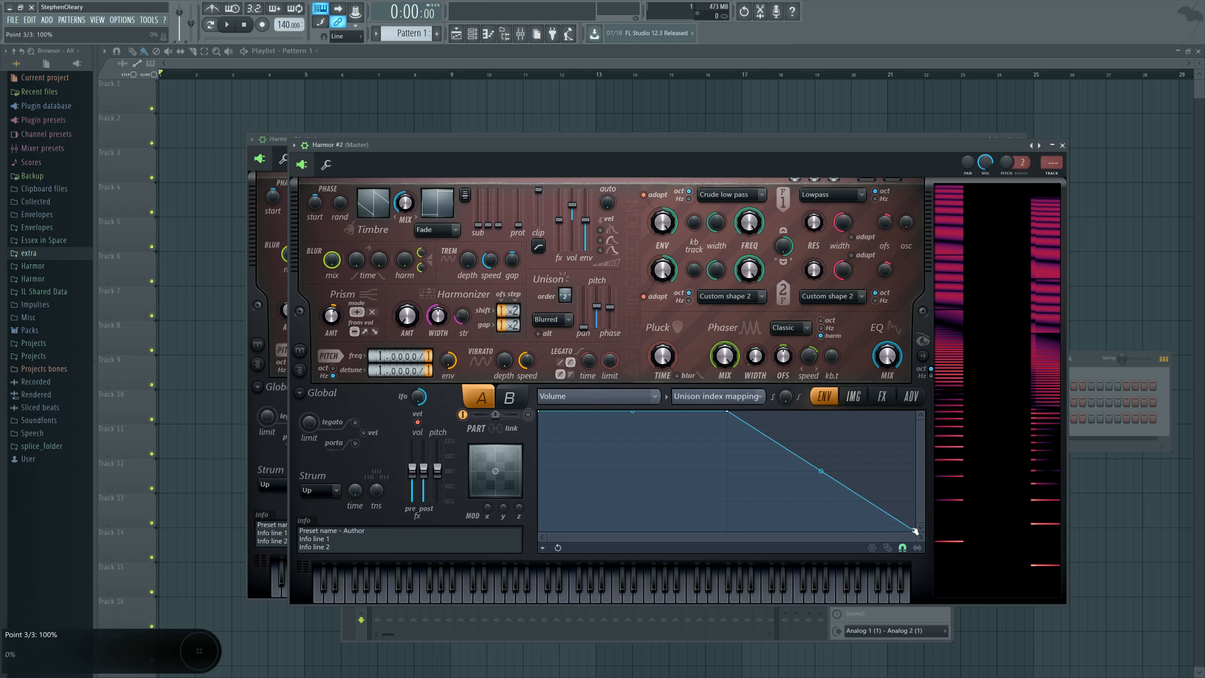
drag(915, 531, 925, 363)
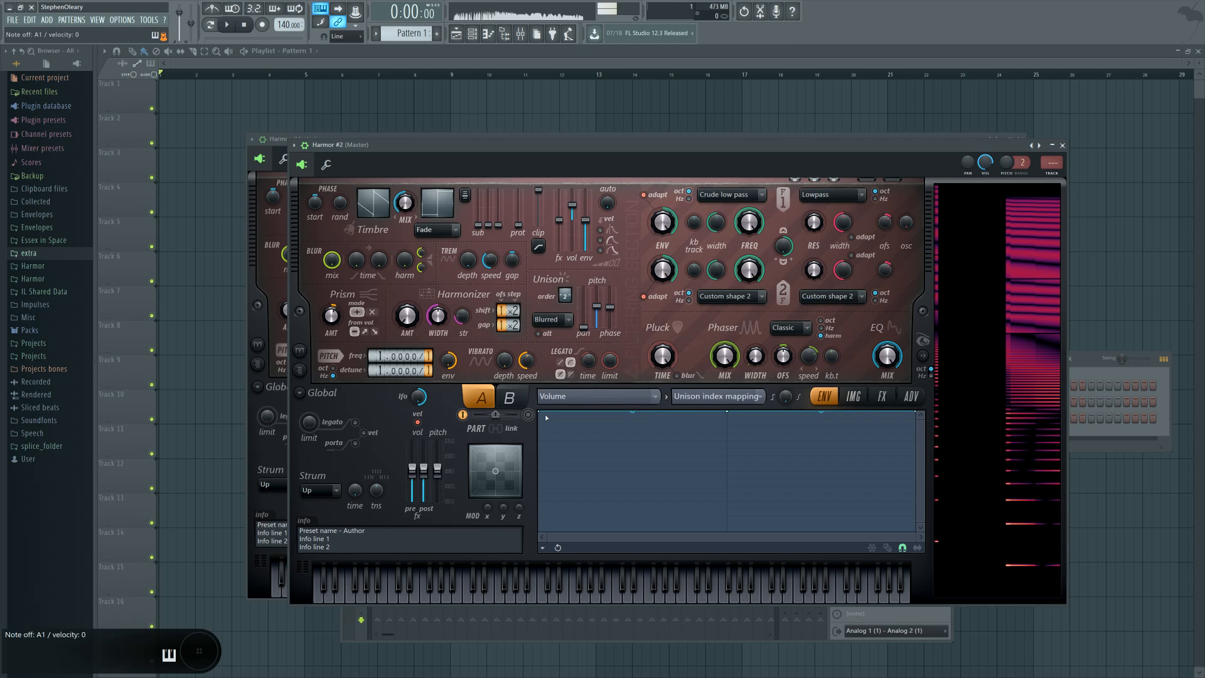
mouse_move(538, 419)
mouse_down()
mouse_move(545, 501)
mouse_move(539, 412)
mouse_up()
drag(915, 411, 915, 531)
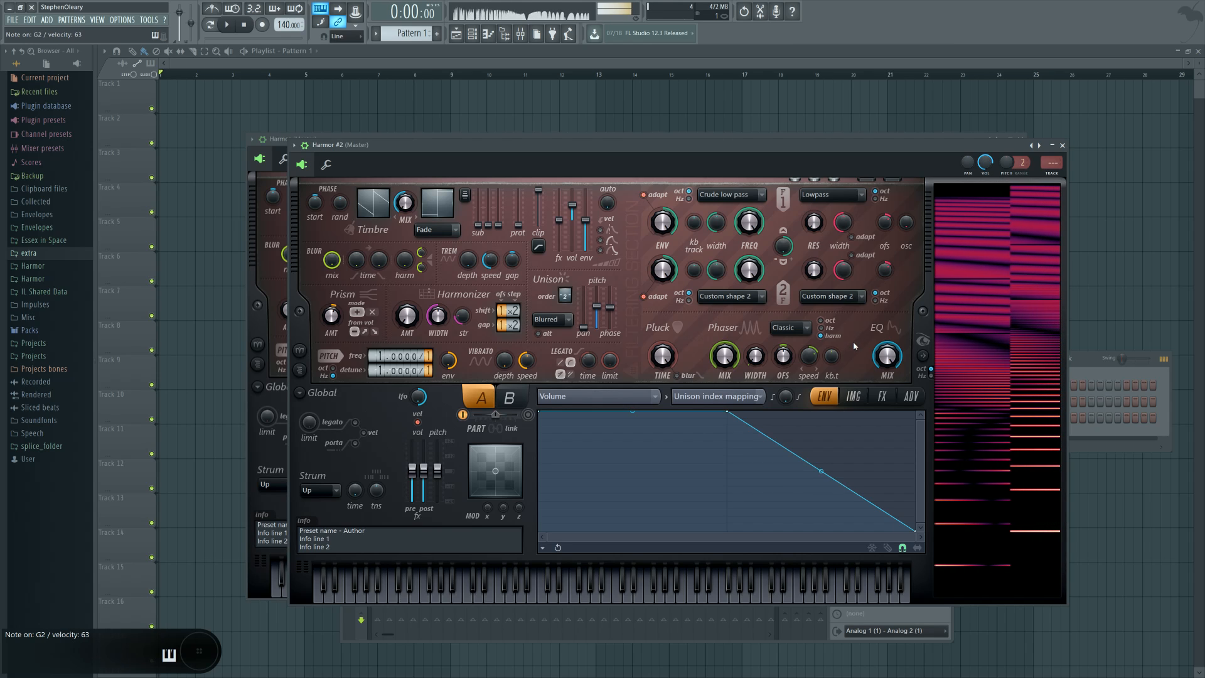
Step: Lower the unison pitch and raise the timbre mix in the second Harmor, and close it to return to the first instance
drag(604, 310, 604, 323)
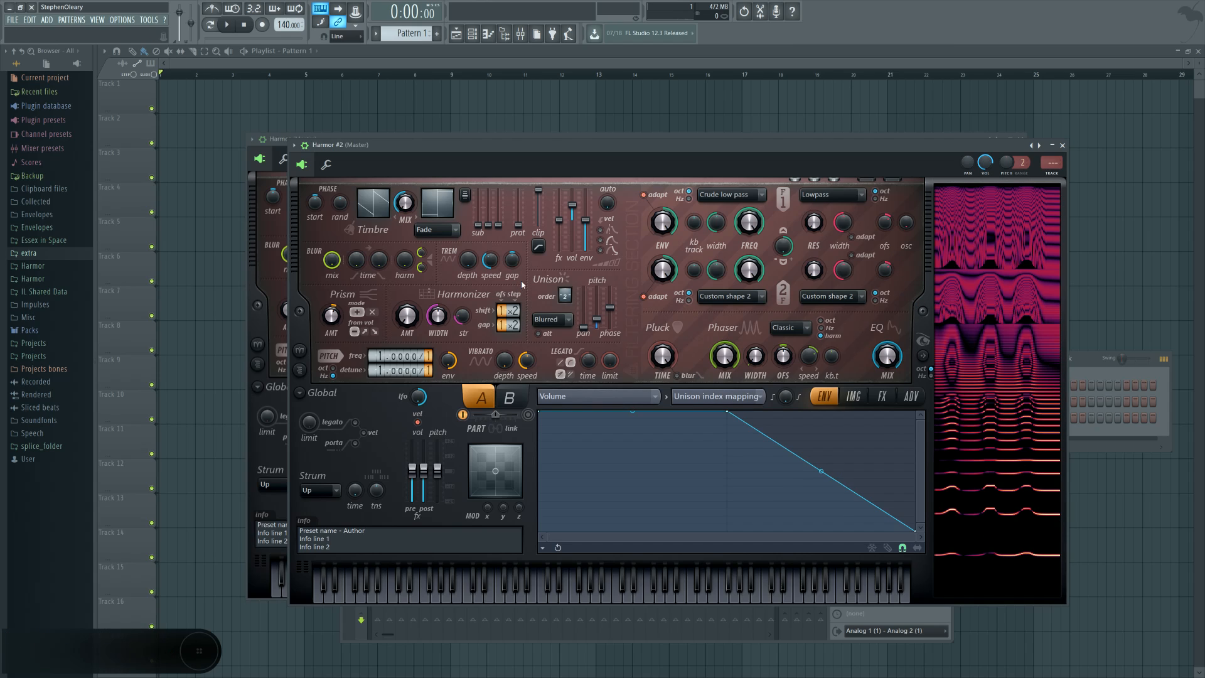
drag(406, 202, 406, 185)
click(1062, 145)
click(689, 142)
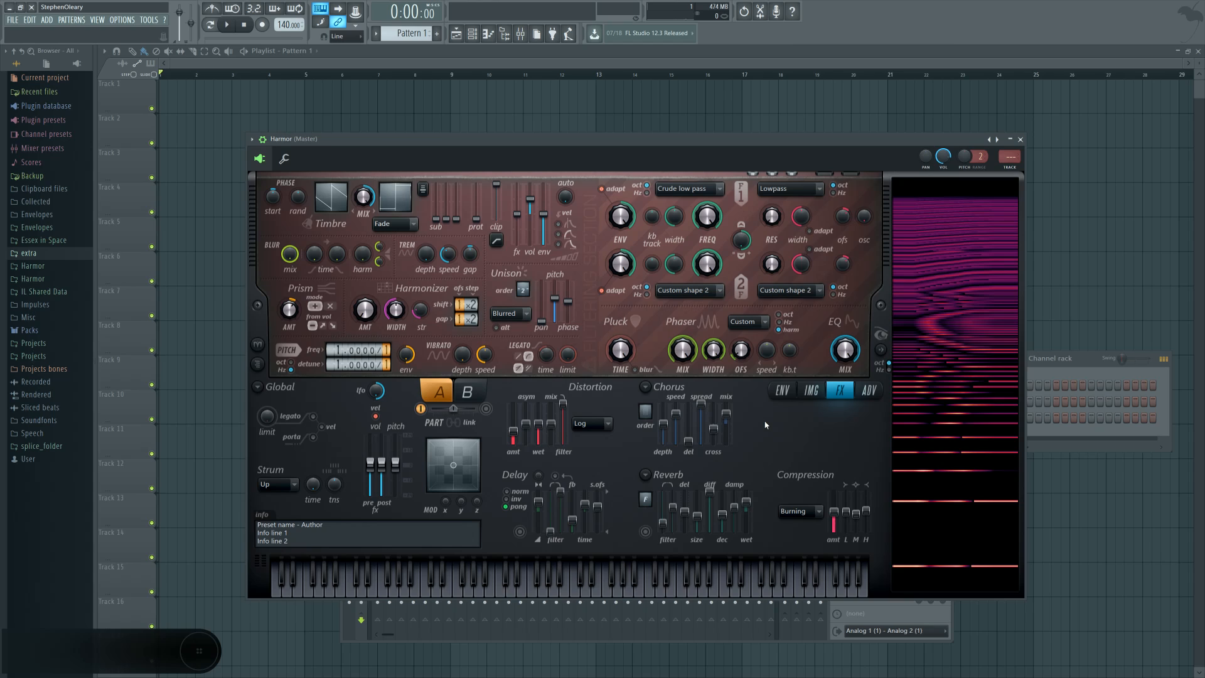
Step: Select the Custom phaser shape in the first Harmor instance and lower the phaser offset
click(749, 322)
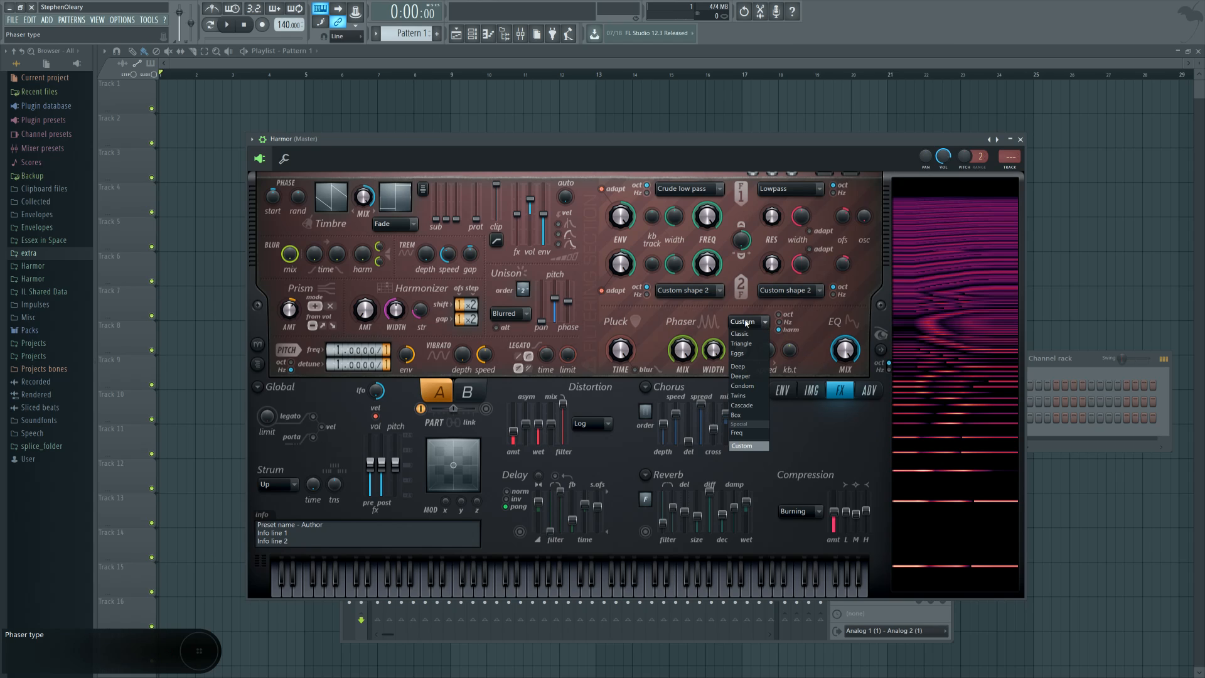
click(750, 446)
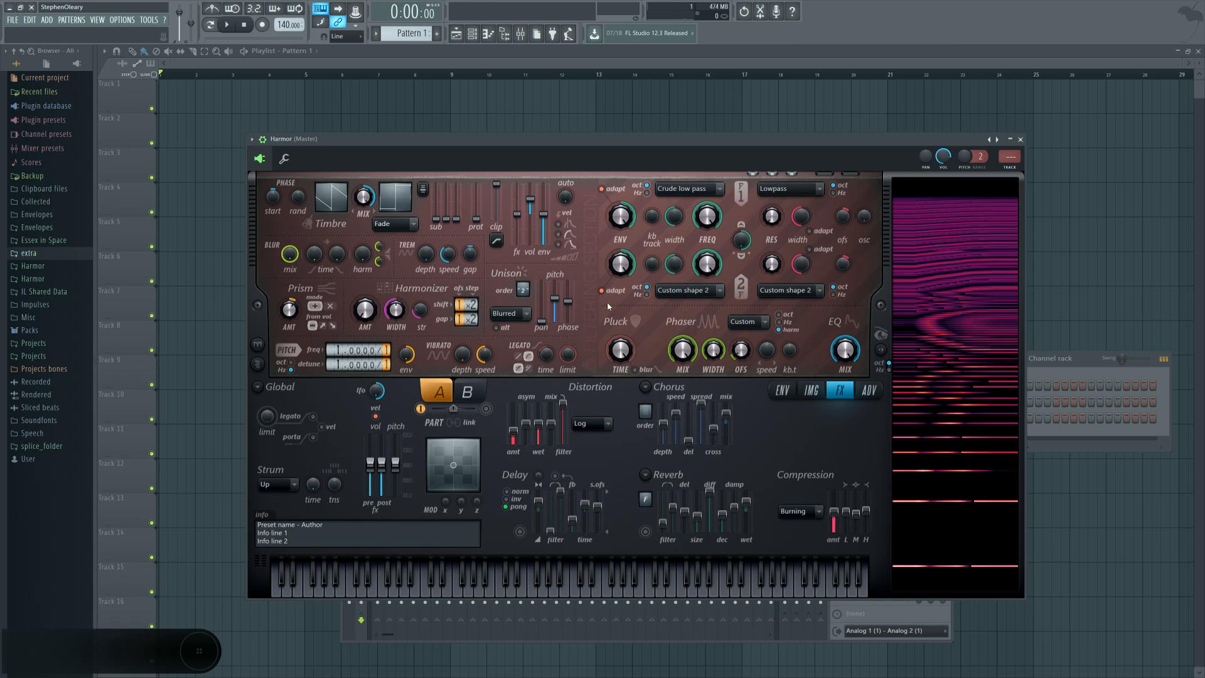
mouse_move(741, 351)
mouse_down()
mouse_move(741, 313)
mouse_move(743, 374)
mouse_up()
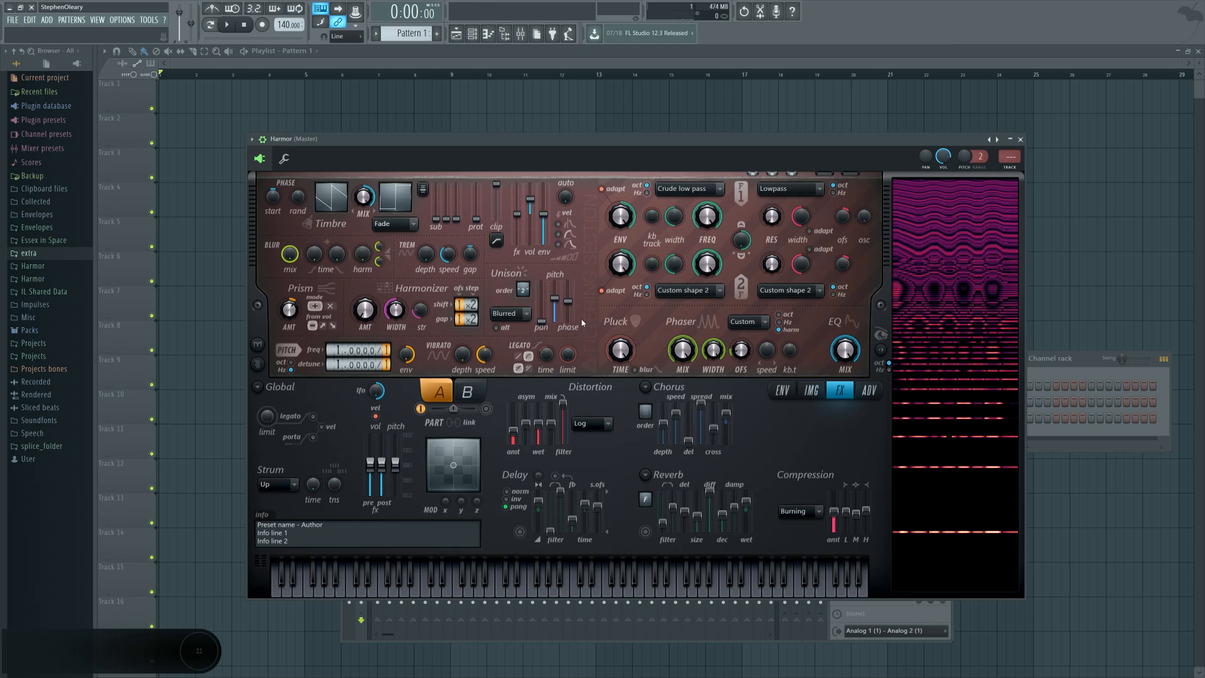
Step: Examine the harmonic unison pitch curve and the harmonic prism curve in the first instance's envelope editor
click(782, 390)
click(552, 389)
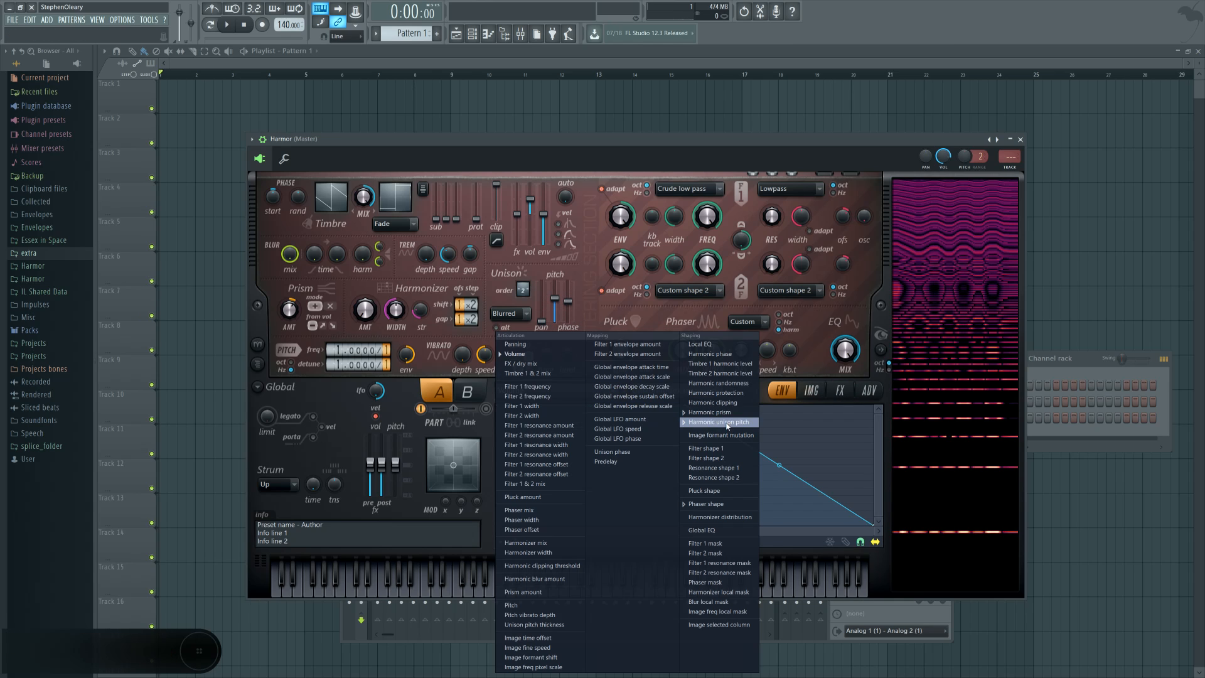
click(732, 428)
click(552, 390)
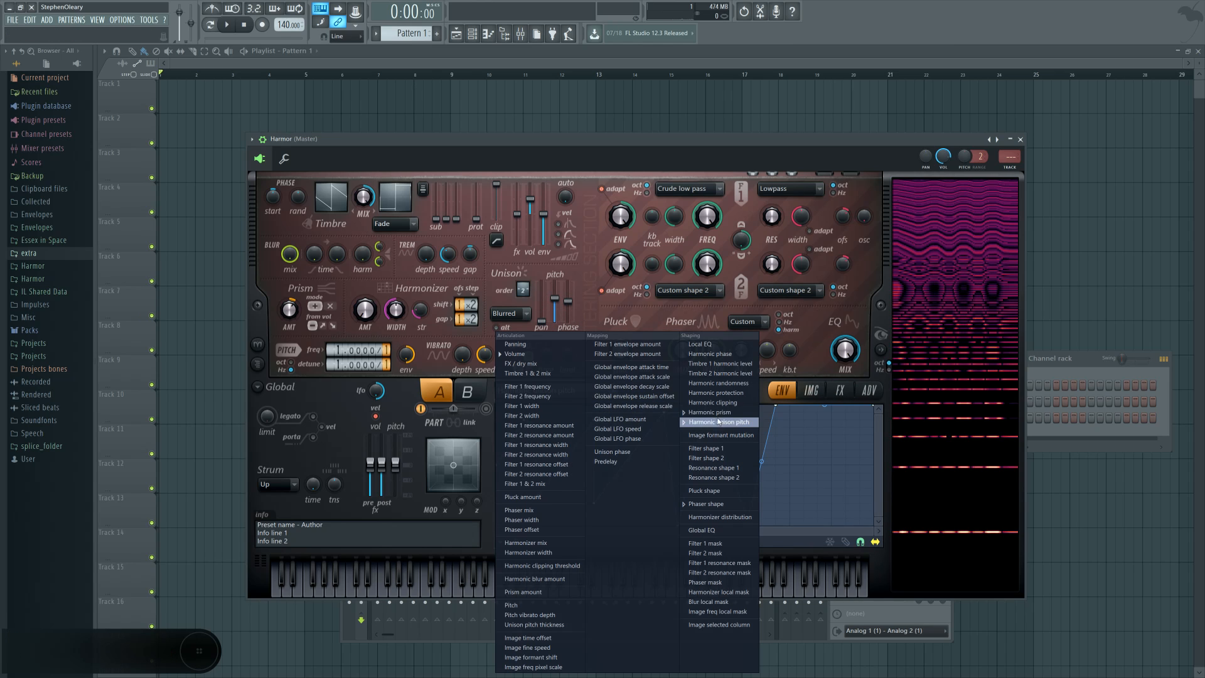
click(721, 350)
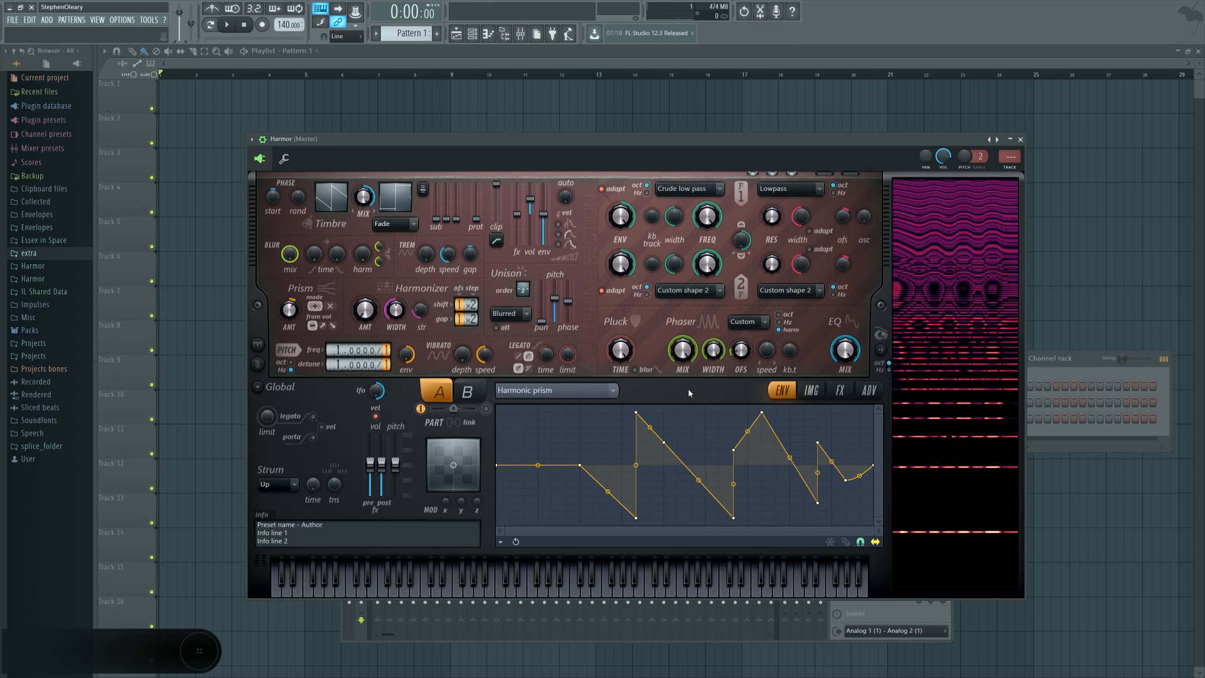
Step: Slightly raise the unison pitch and the prism amount of the first Harmor instance
drag(554, 300, 555, 296)
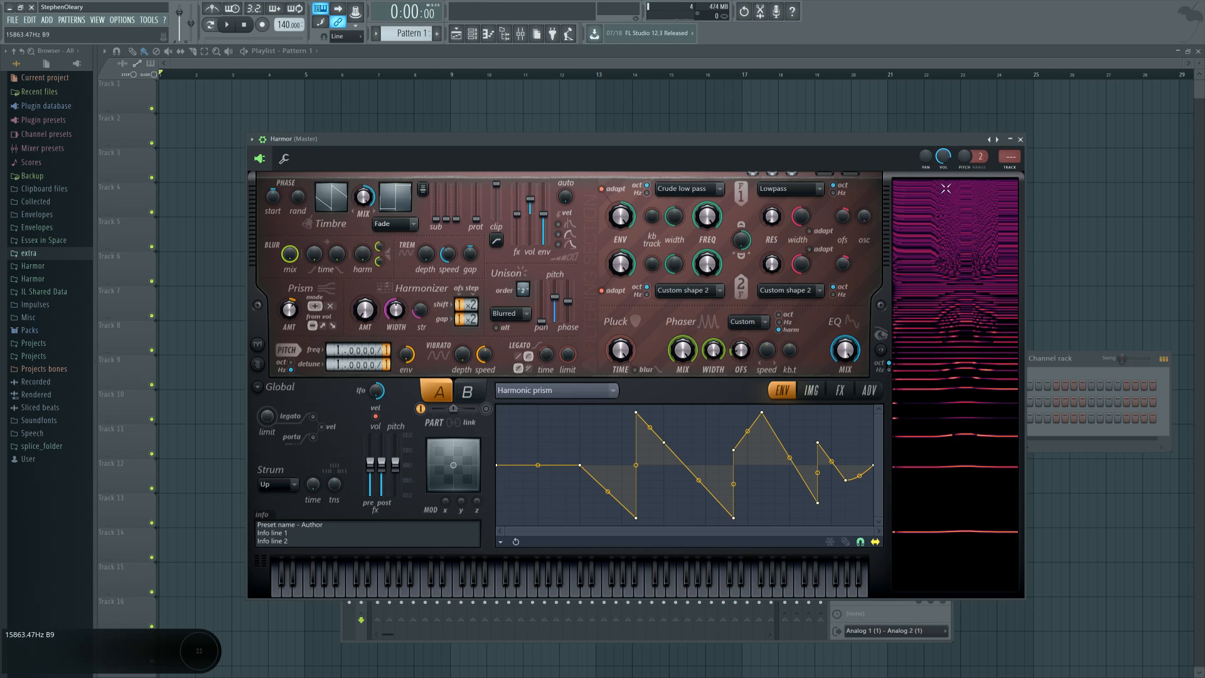
drag(291, 310, 291, 308)
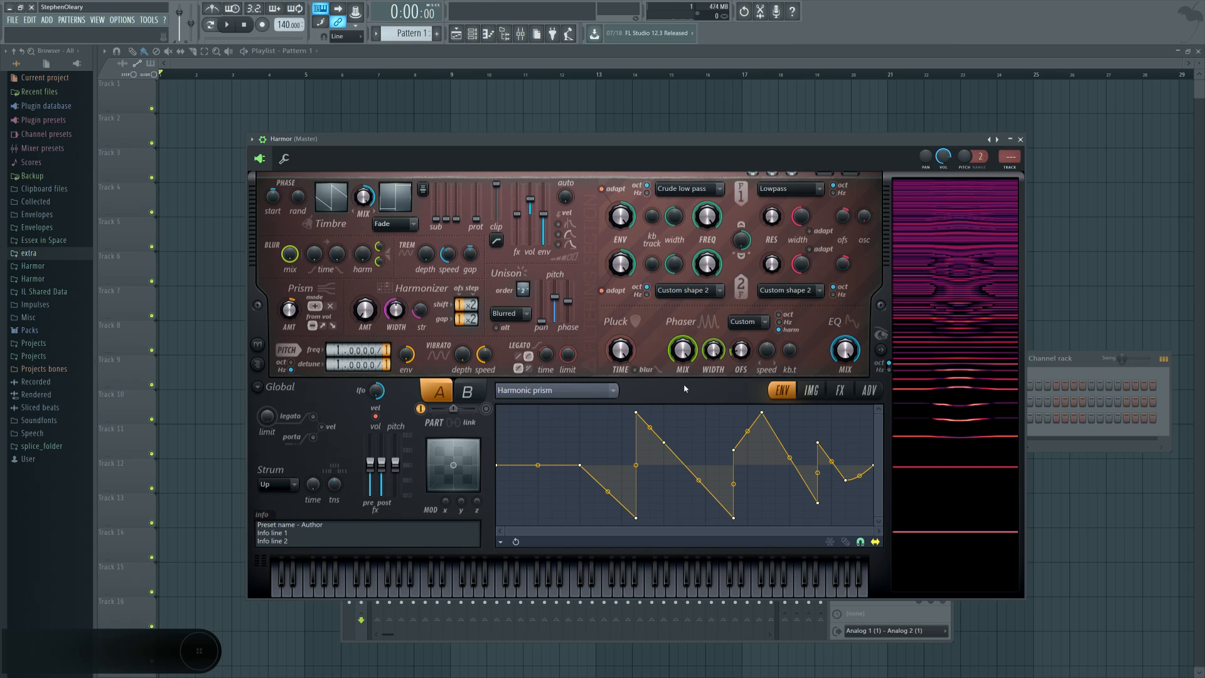
Step: Shift the Harmor window slightly sideways and show its effects page
drag(507, 162, 515, 162)
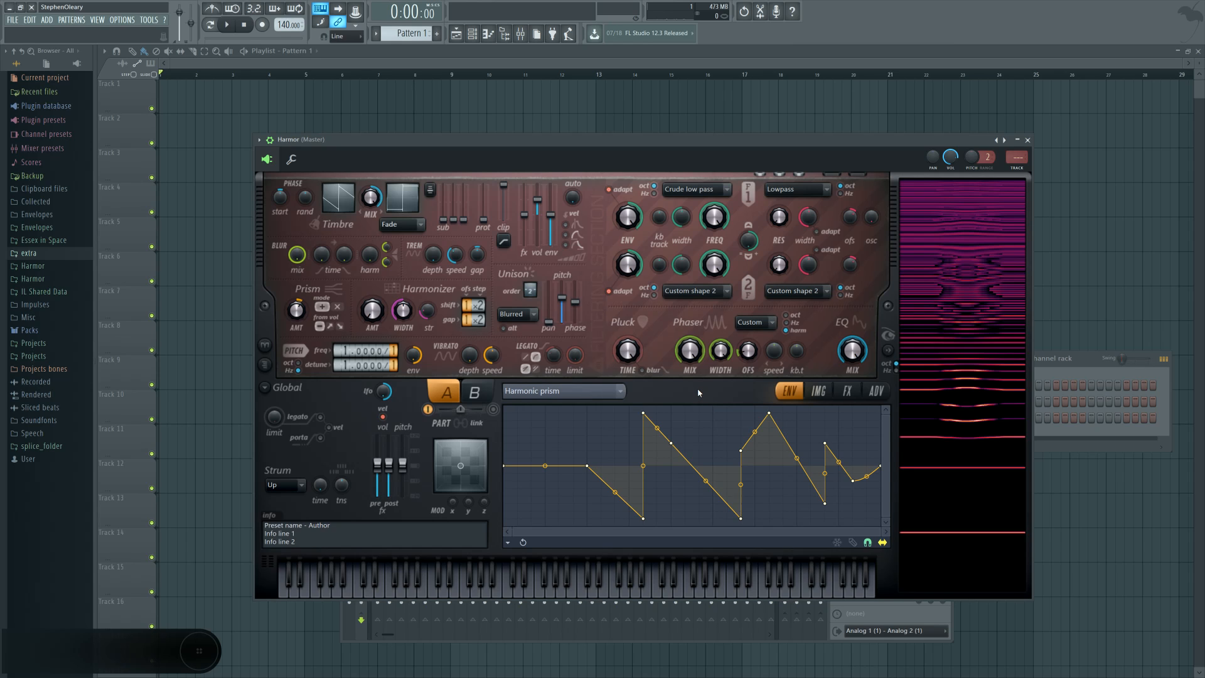
mouse_move(623, 143)
mouse_down()
mouse_move(657, 158)
mouse_move(626, 151)
mouse_move(659, 142)
mouse_move(645, 141)
mouse_up()
click(868, 390)
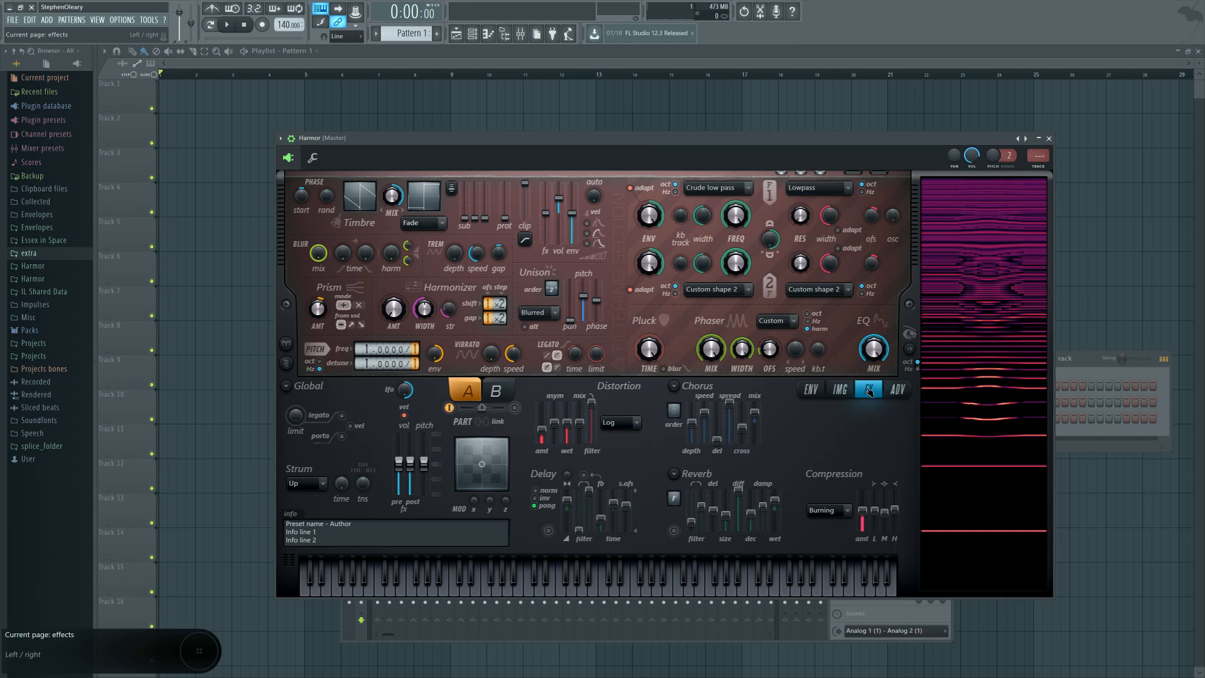